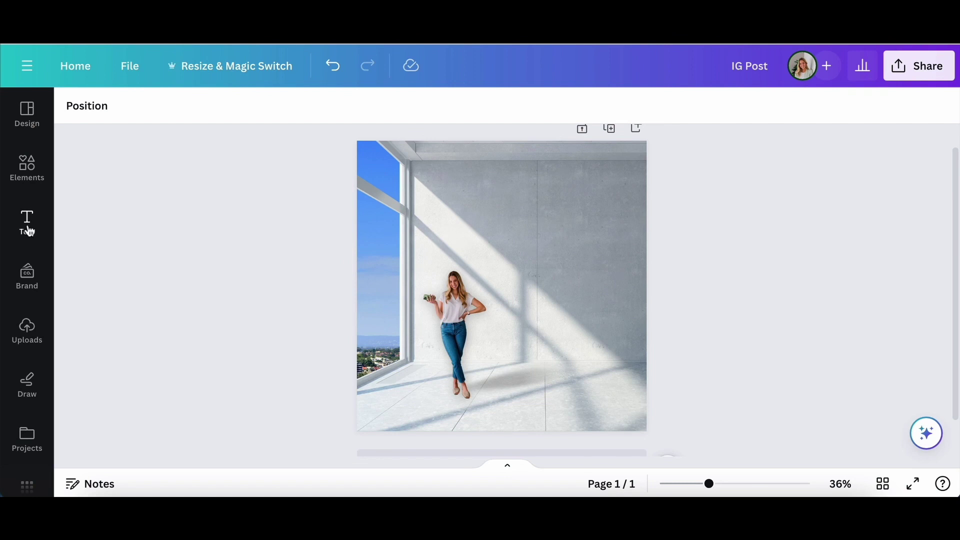
Add a heading reading CONTENT, enlarge it and shift it left over the woman
left_click(28, 229)
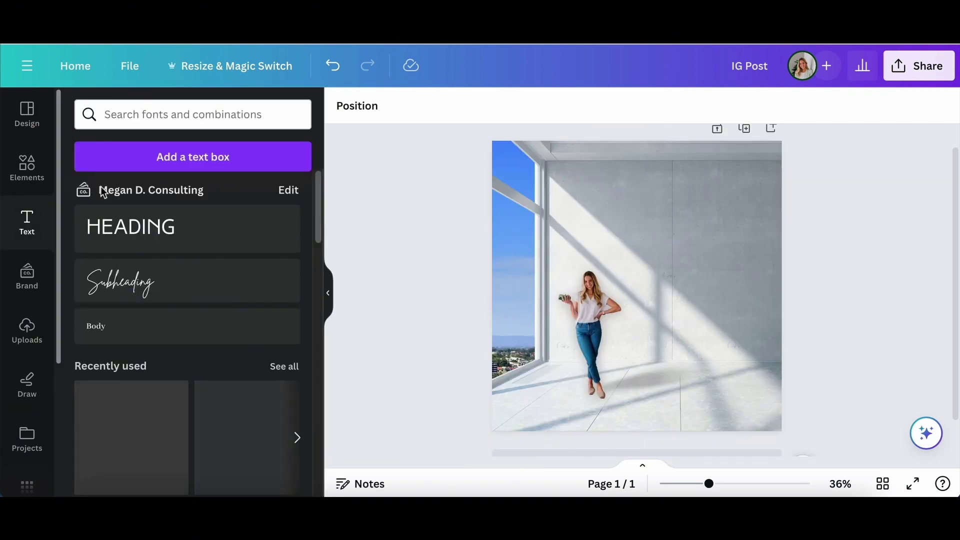
left_click(136, 226)
left_click(328, 293)
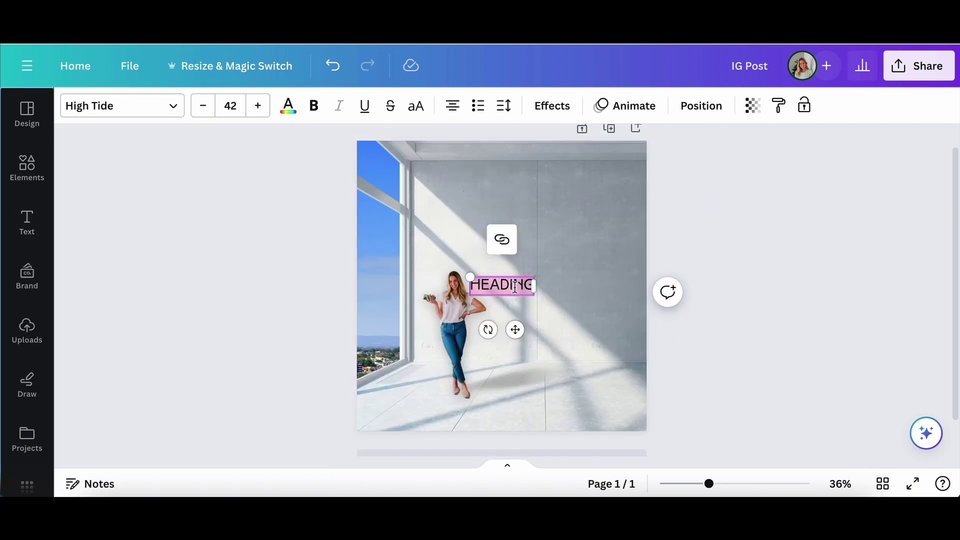
type("CON")
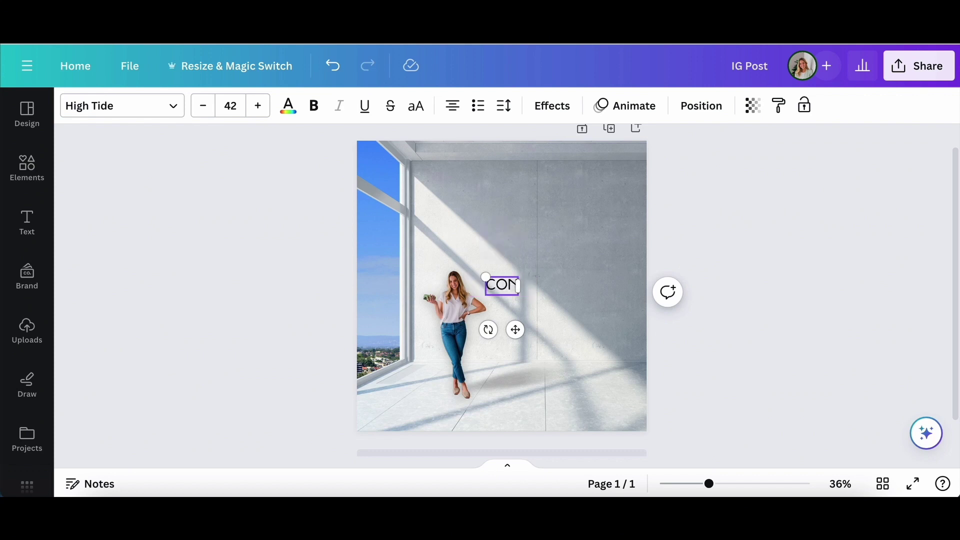
type("TENT")
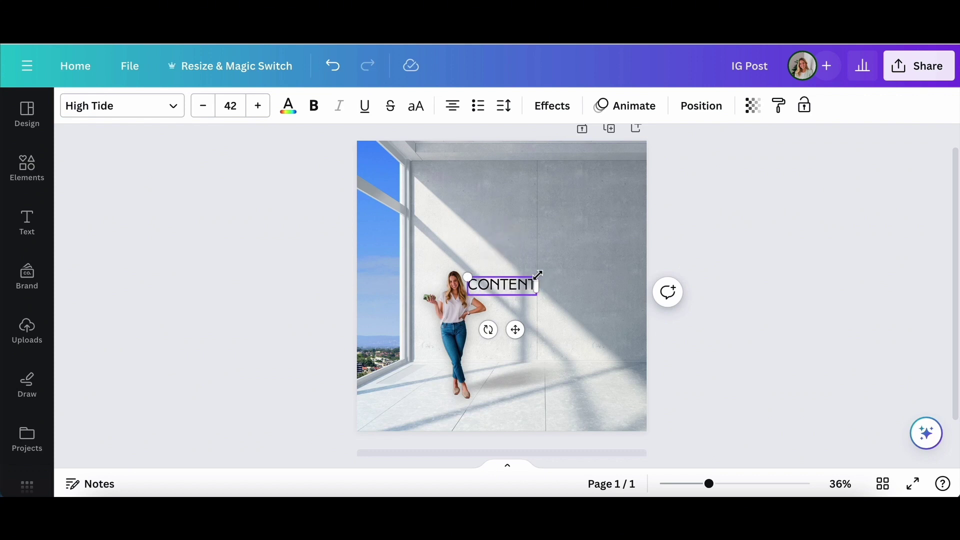
left_click_drag(538, 274, 618, 257)
left_click_drag(555, 328, 504, 328)
Try the Corporate fonts Gordita and Lexend Peta on CONTENT, keeping it uppercase
left_click(145, 106)
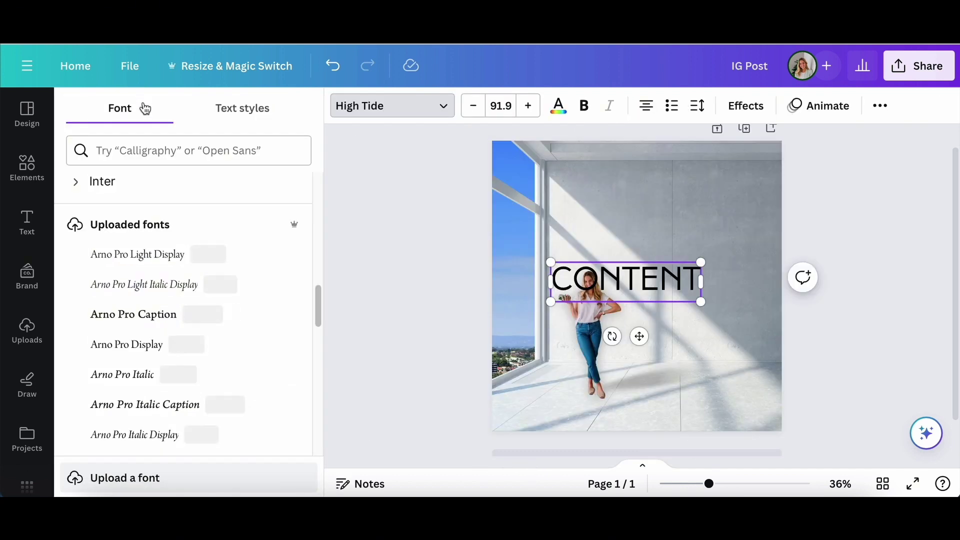
left_click(235, 150)
left_click(185, 192)
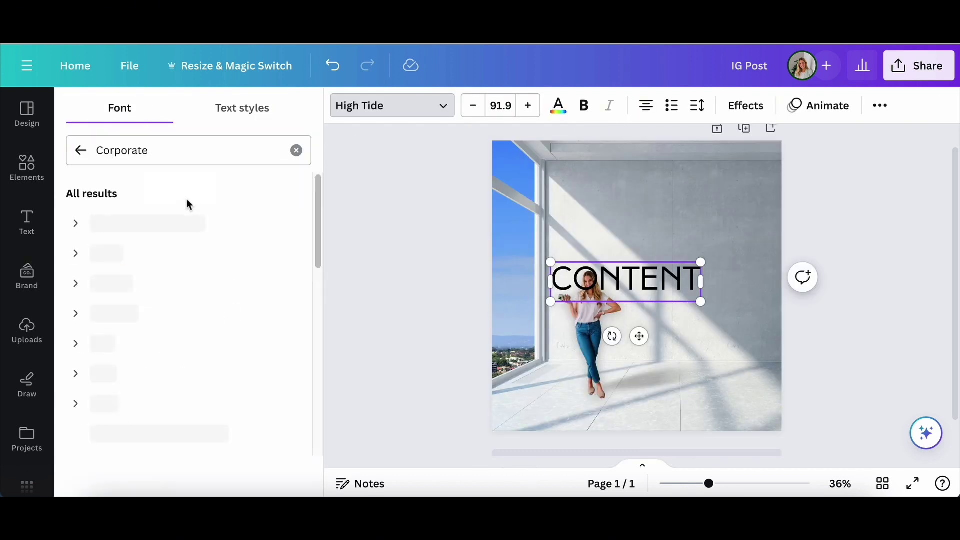
scroll(229, 290, "down", 10)
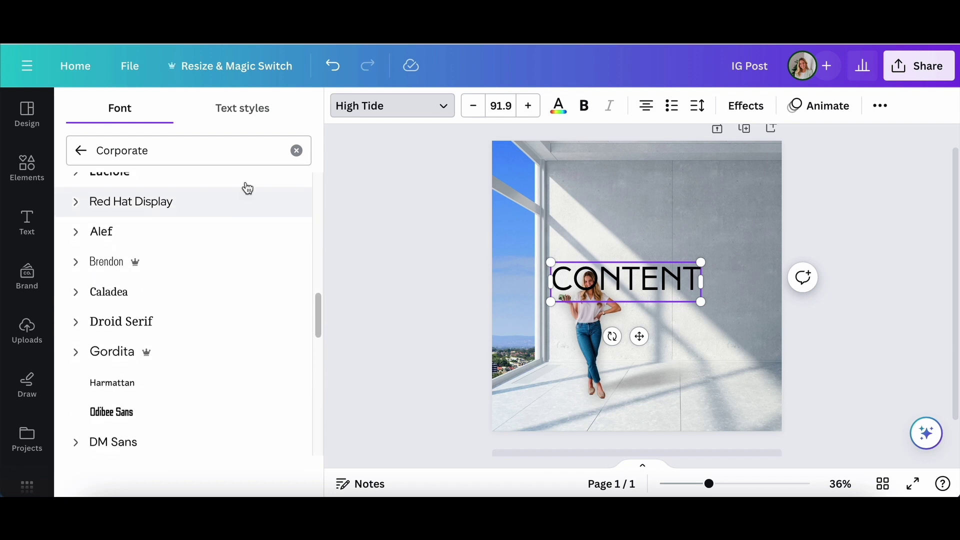
left_click(227, 346)
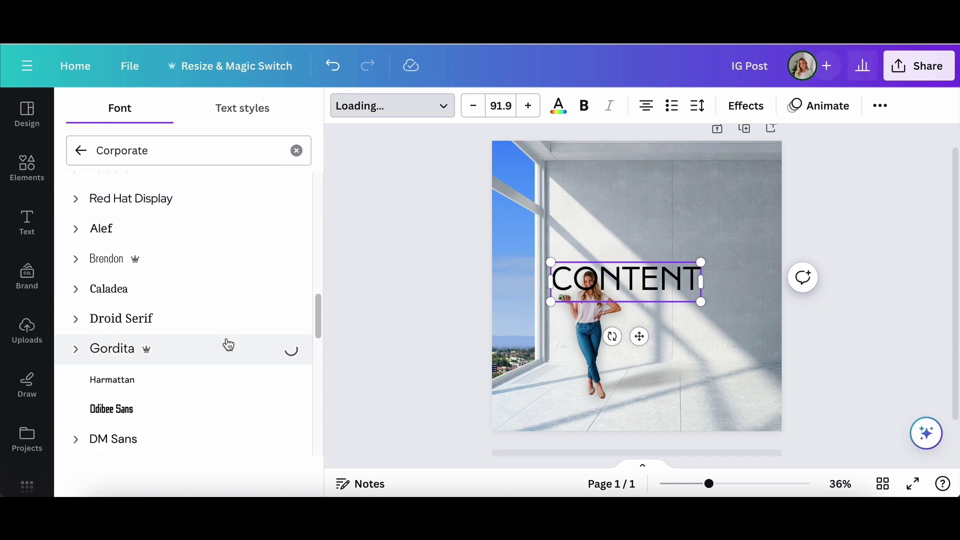
left_click(882, 116)
left_click(882, 116)
scroll(223, 283, "down", 5)
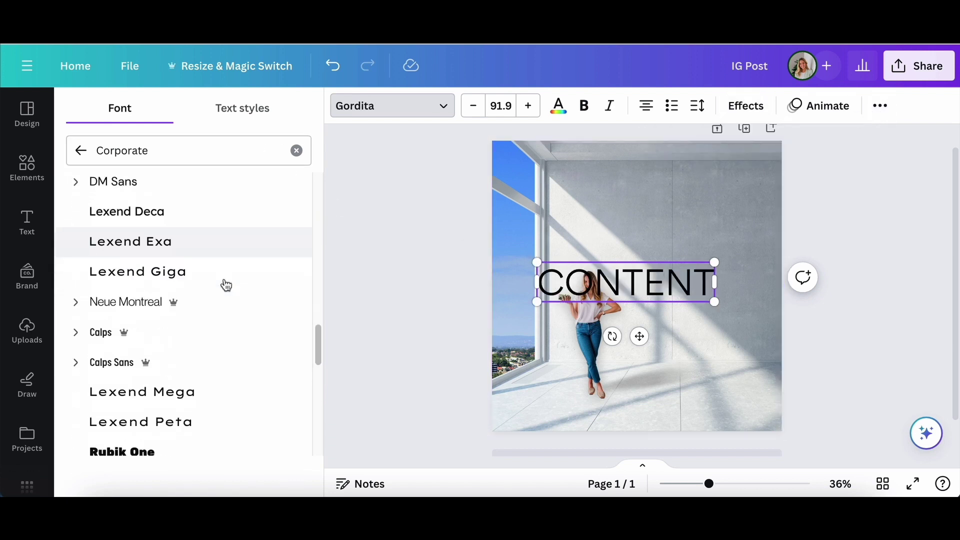
left_click(261, 426)
scroll(226, 400, "down", 8)
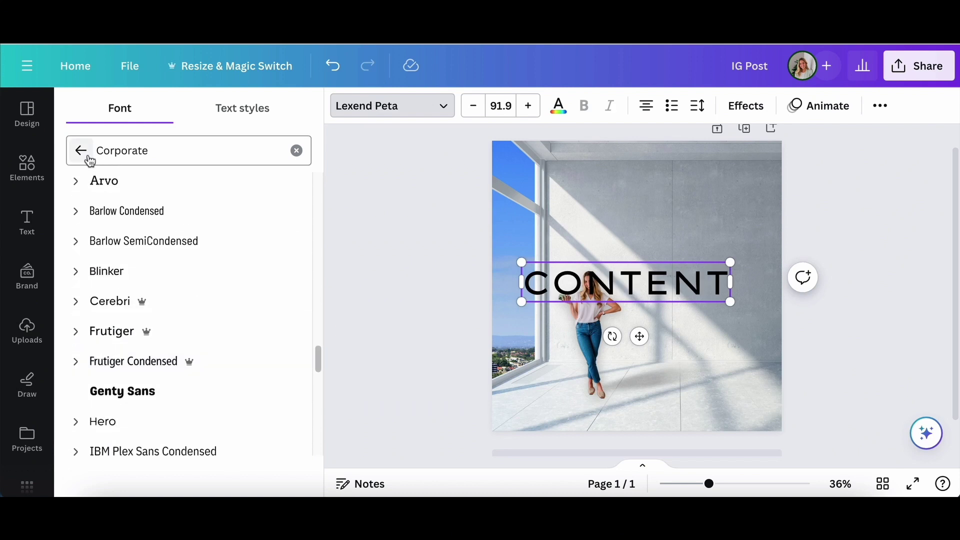
Search the Headings fonts and try Zen Dots and Lucidity Expand on CONTENT
left_click(80, 151)
left_click(240, 150)
scroll(188, 192, "right", 2)
left_click(189, 192)
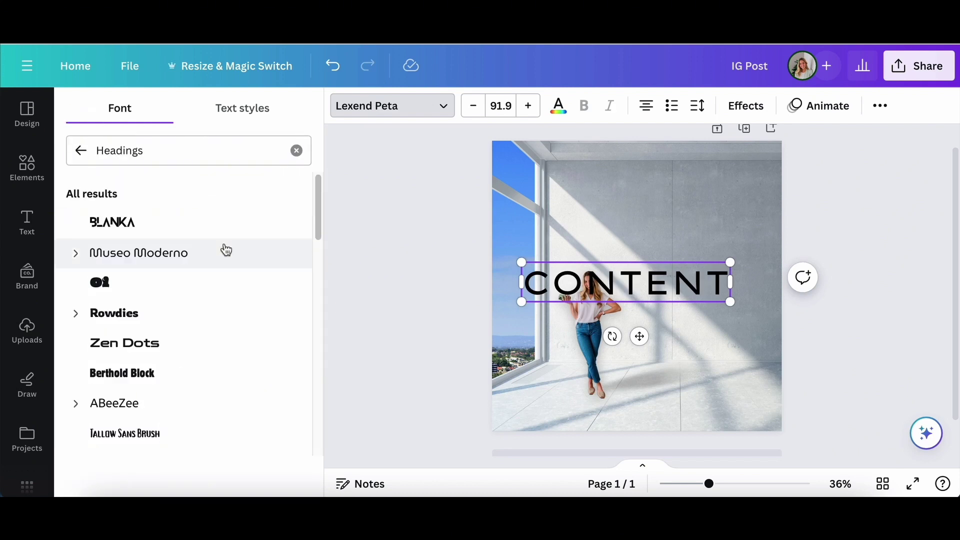
scroll(226, 250, "down", 1)
left_click(221, 292)
scroll(221, 292, "down", 3)
left_click(213, 357)
Try Cinzel Decorative and Barabara, then settle on the Code font for CONTENT
scroll(213, 358, "down", 3)
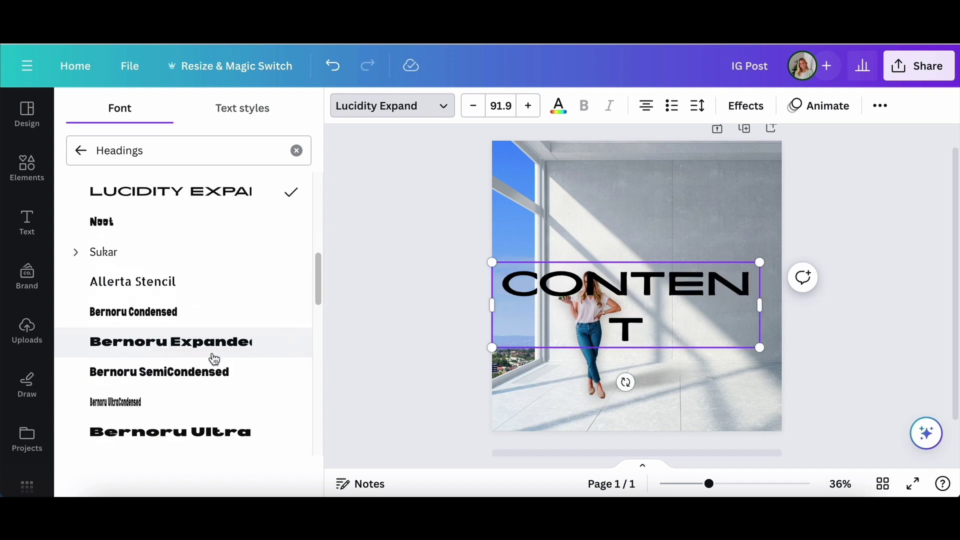
scroll(214, 359, "down", 4)
left_click(221, 239)
scroll(221, 235, "up", 1)
scroll(205, 308, "down", 5)
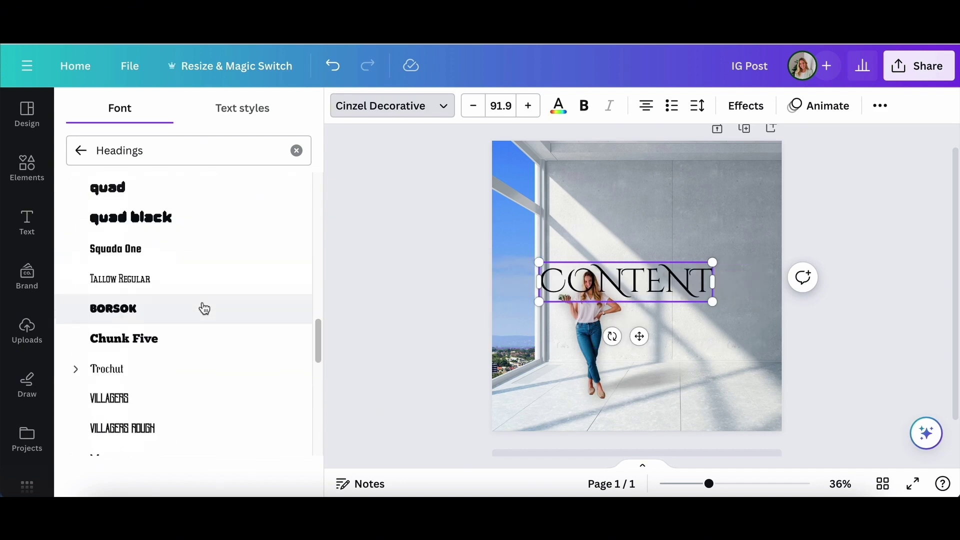
scroll(205, 309, "down", 7)
left_click(201, 310)
scroll(201, 310, "down", 5)
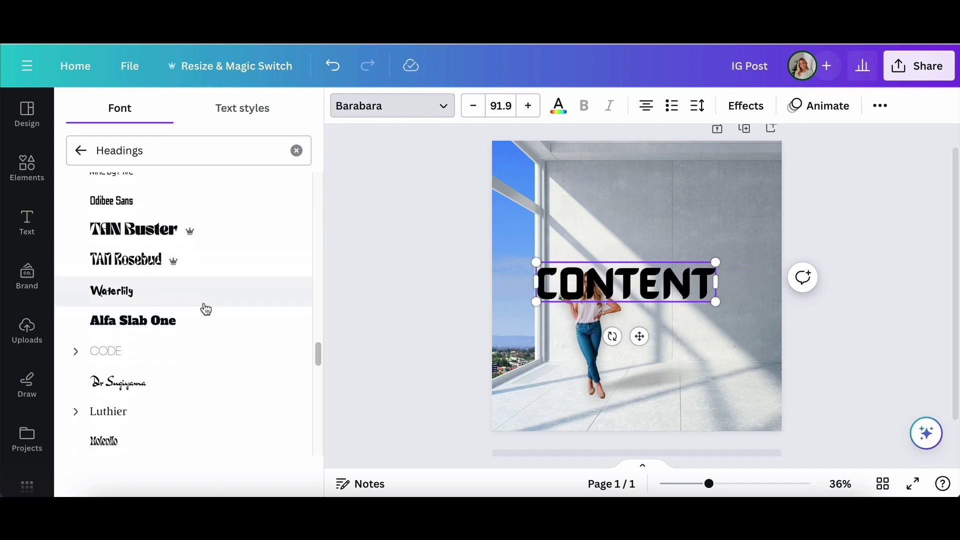
left_click(195, 351)
Make CONTENT bold and enlarge it to about size 120
double_click(681, 305)
key("ctrl+b")
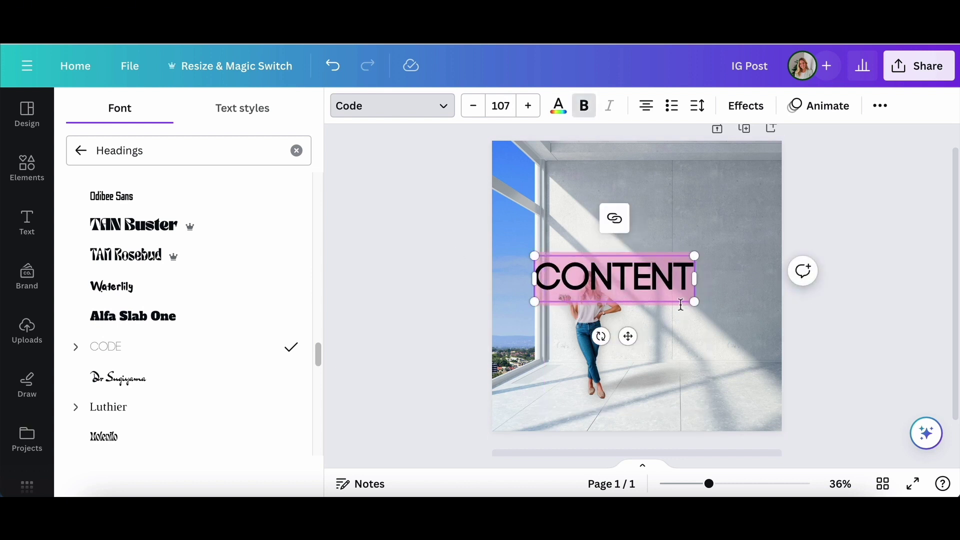
left_click_drag(694, 302, 715, 309)
Enlarge CONTENT step by step to size 144 and centre it on the page
left_click(326, 272)
left_click_drag(490, 286, 500, 314)
left_click_drag(406, 283, 390, 279)
left_click_drag(457, 306, 472, 320)
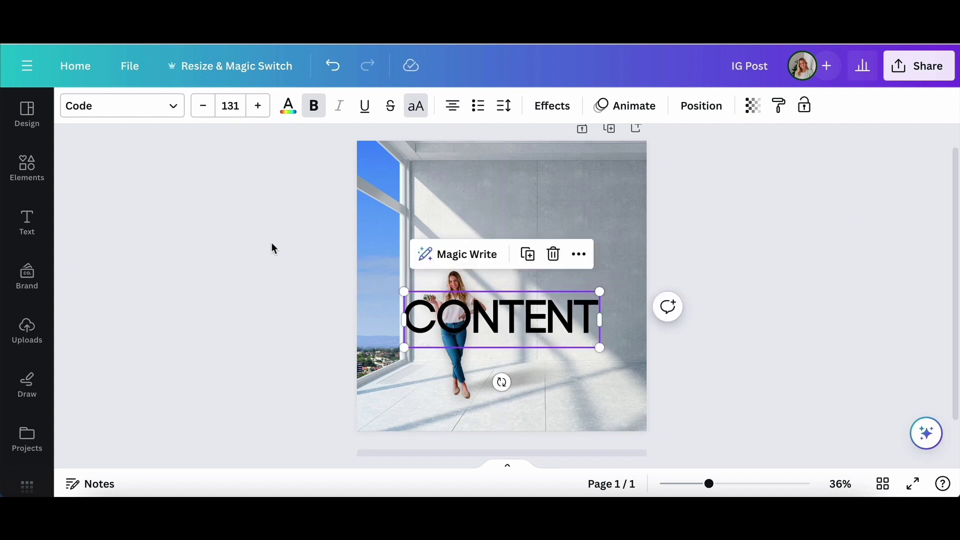
left_click_drag(404, 292, 384, 286)
left_click_drag(463, 322, 479, 313)
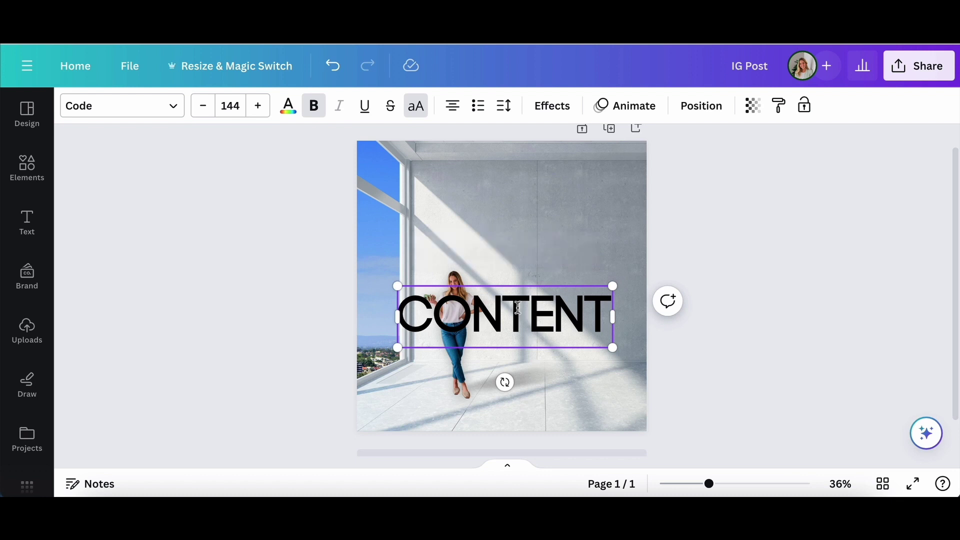
left_click_drag(548, 316, 548, 316)
Ungroup the woman's photo and delete her shadow
left_click(457, 295)
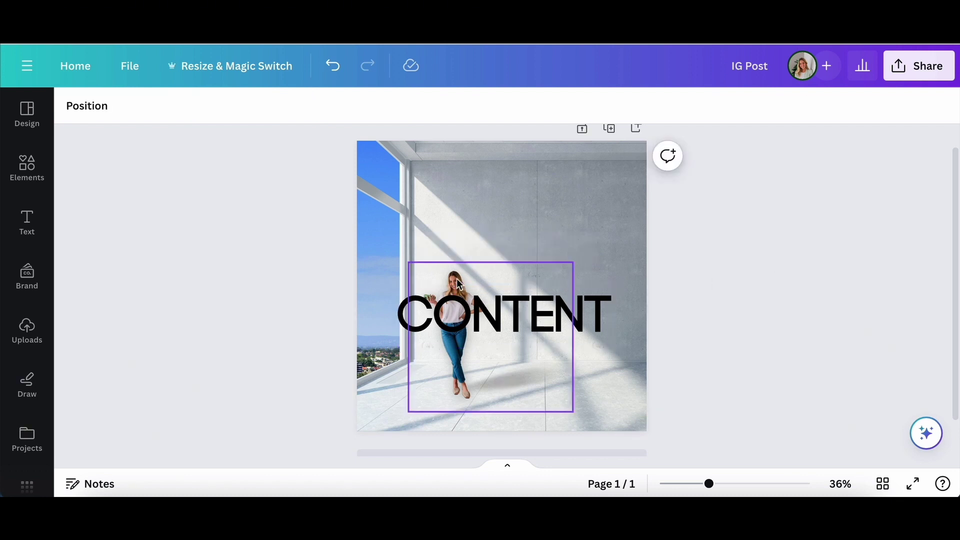
left_click(458, 283)
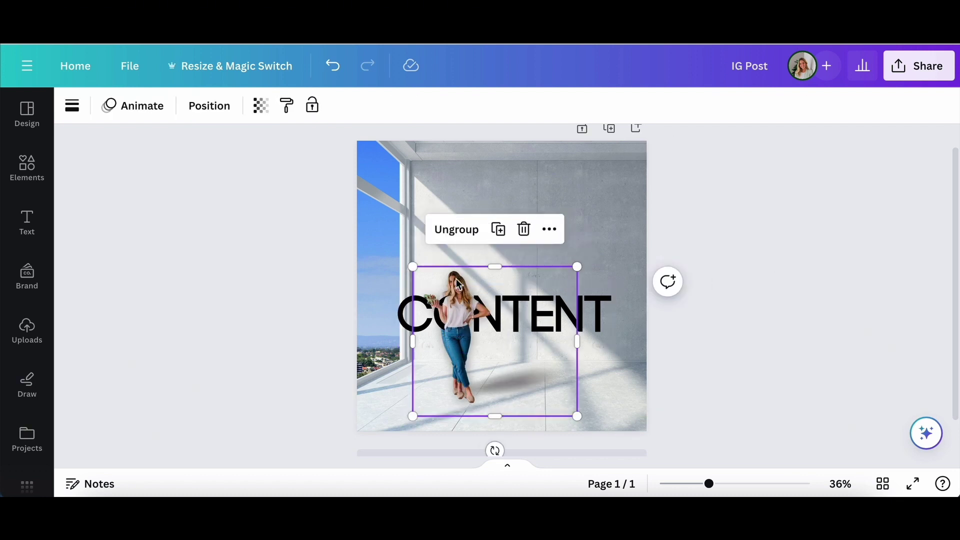
left_click(463, 231)
left_click_drag(538, 387, 535, 383)
key("Delete")
Crop the woman cutout to her upper body and check it against the letters up close
left_click(478, 355)
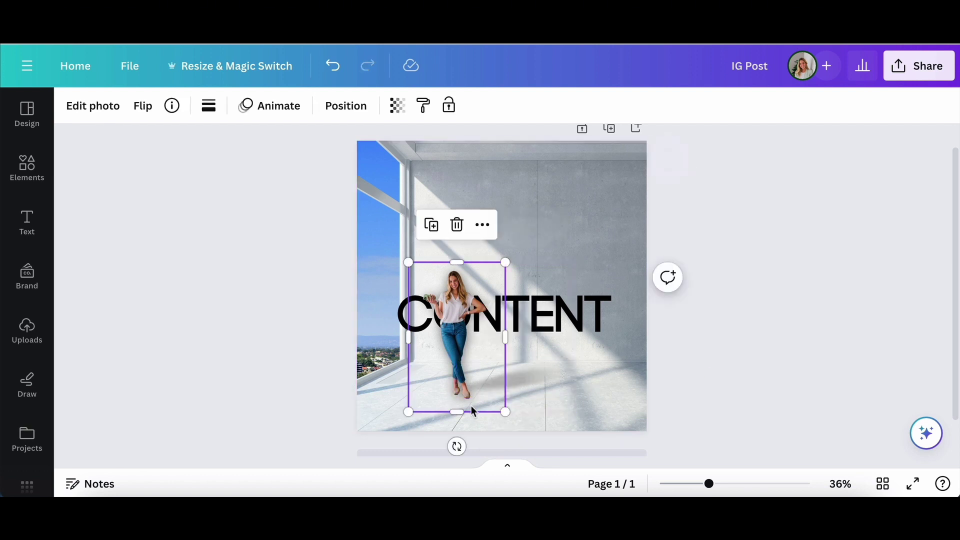
left_click_drag(459, 409, 461, 317)
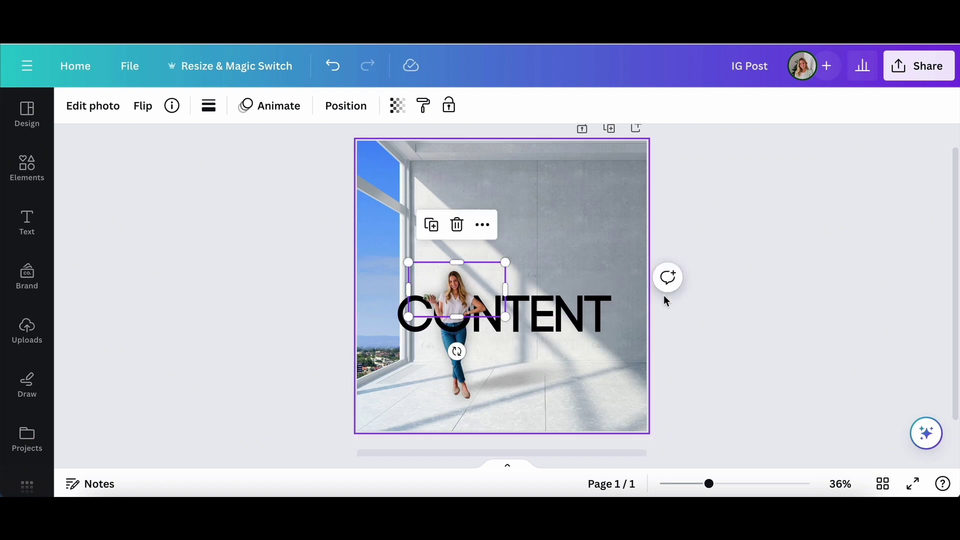
left_click(763, 484)
scroll(443, 375, "down", 1)
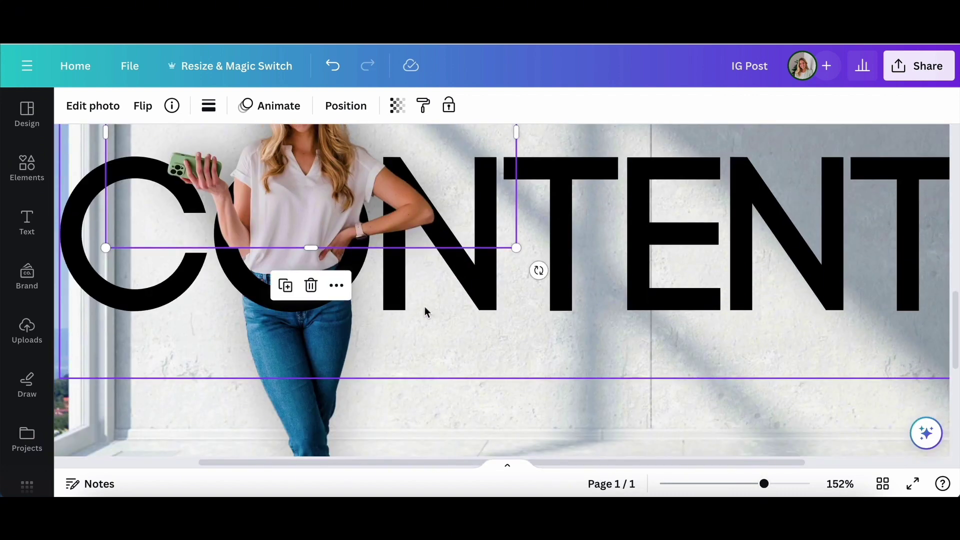
left_click_drag(311, 248, 311, 258)
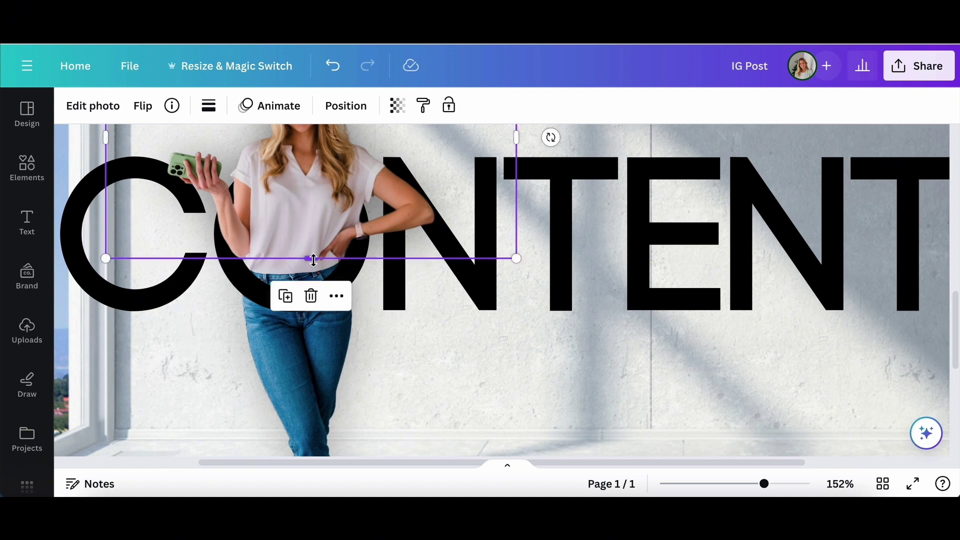
left_click(440, 389)
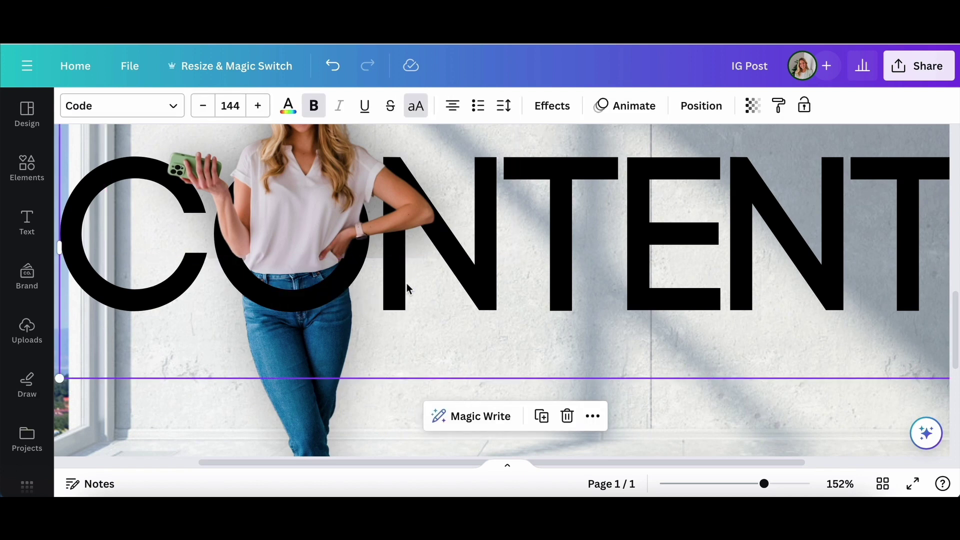
scroll(354, 297, "up", 1)
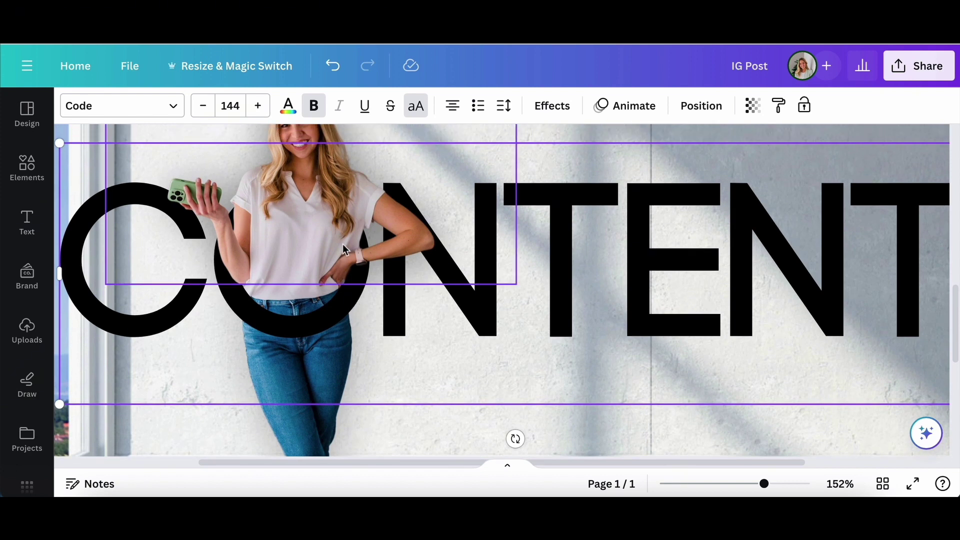
left_click(315, 243)
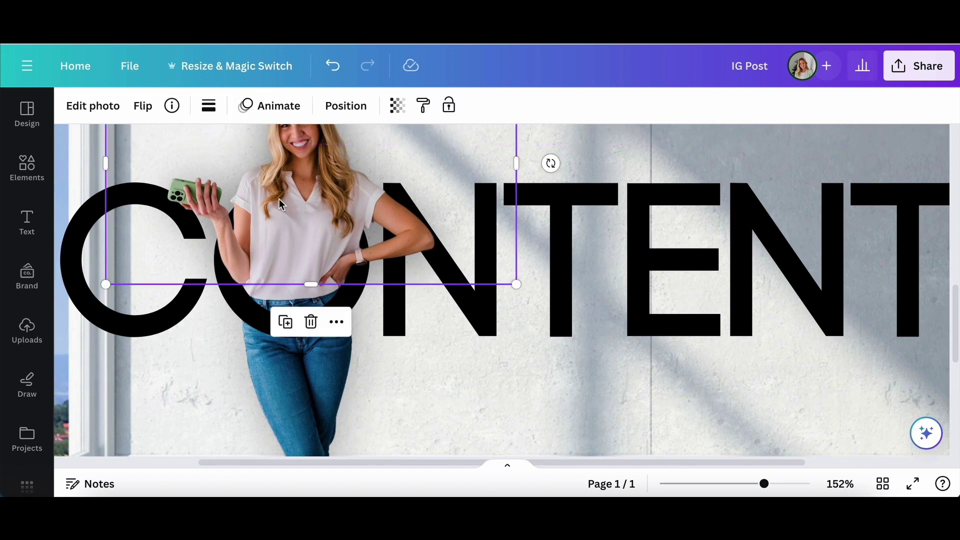
left_click(735, 484)
left_click_drag(735, 483, 718, 484)
left_click(588, 289)
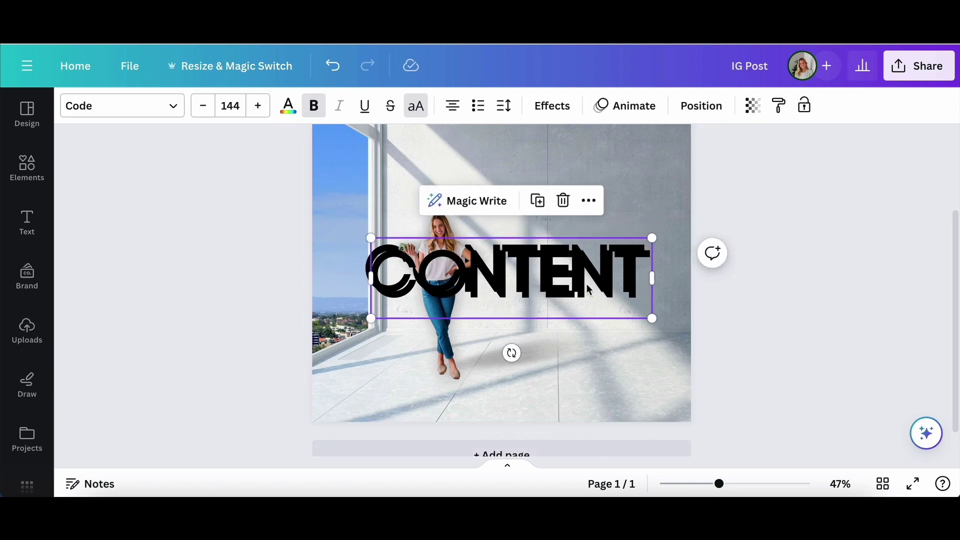
Shrink the CONTENT copy to 111, move it below, and retype it as THAT CONVERTS
left_click_drag(371, 238, 450, 258)
left_click_drag(555, 305, 544, 326)
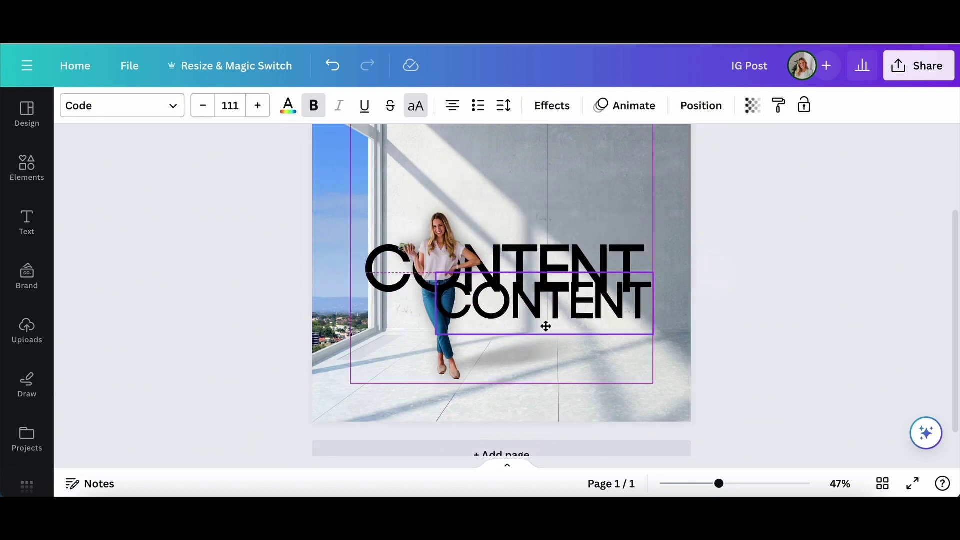
double_click(548, 317)
type("THAT CONVERTS")
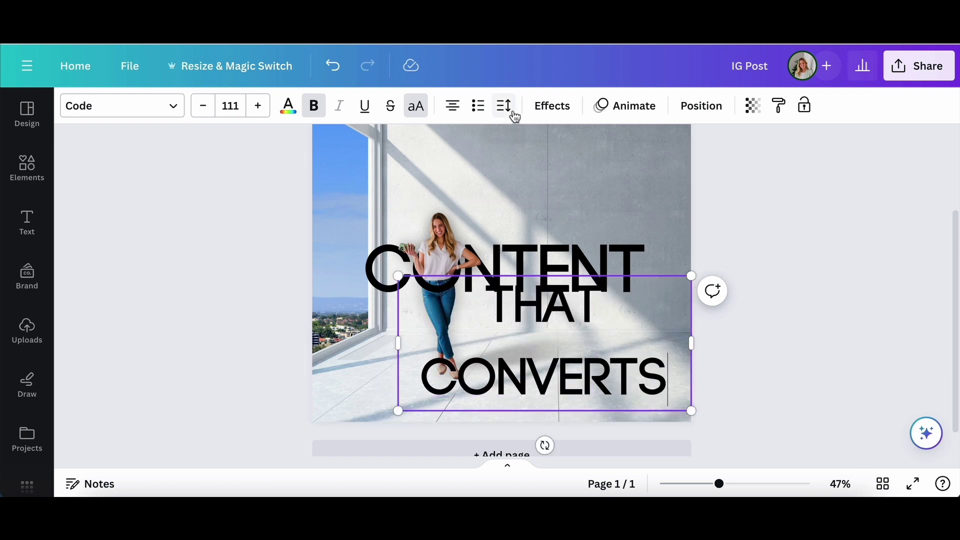
Give THAT CONVERTS 0.87 line spacing, left-align it, shrink it and move it lower right
left_click(504, 106)
left_click_drag(584, 208, 537, 208)
left_click(453, 105)
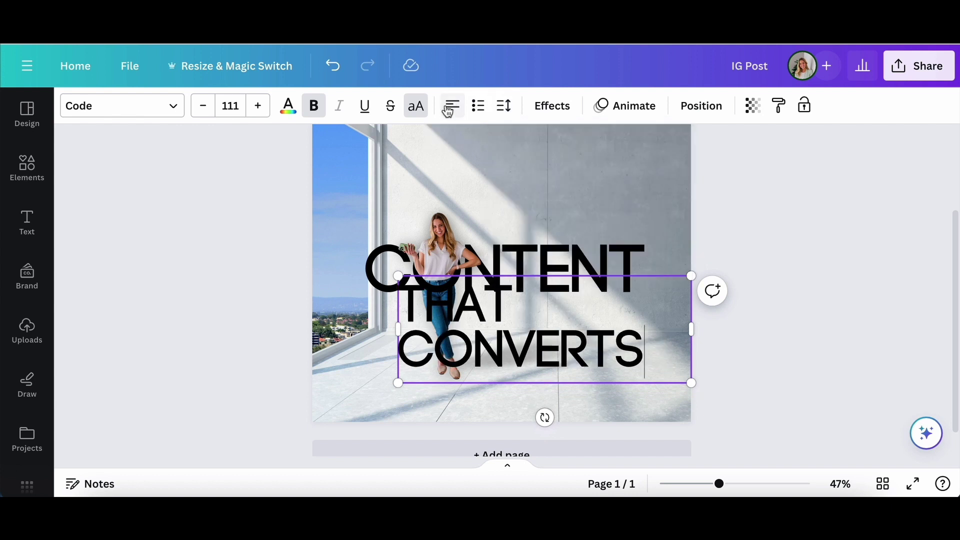
left_click_drag(690, 385, 623, 356)
left_click(687, 350)
left_click_drag(525, 334, 592, 348)
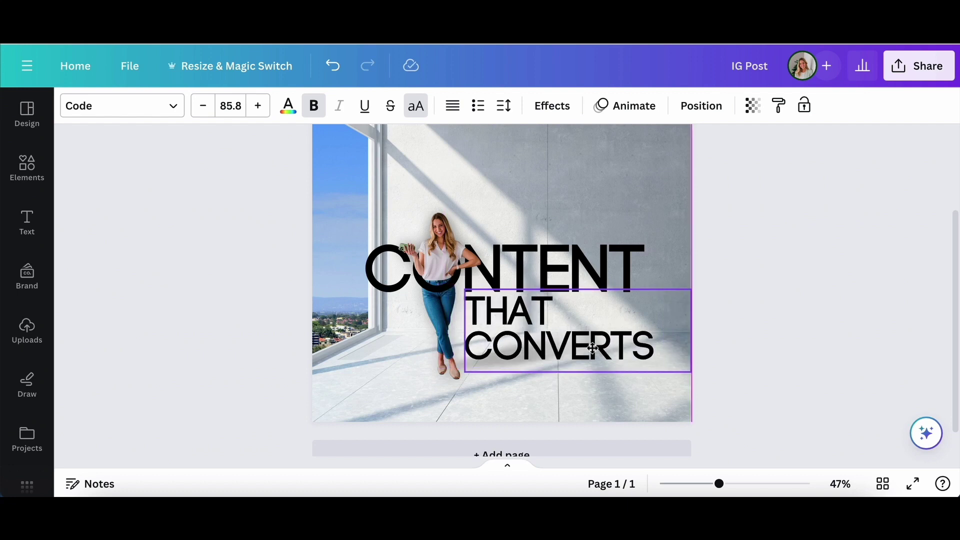
Raise the CONTENT font size to 151 and nudge THAT CONVERTS slightly lower
left_click(370, 277)
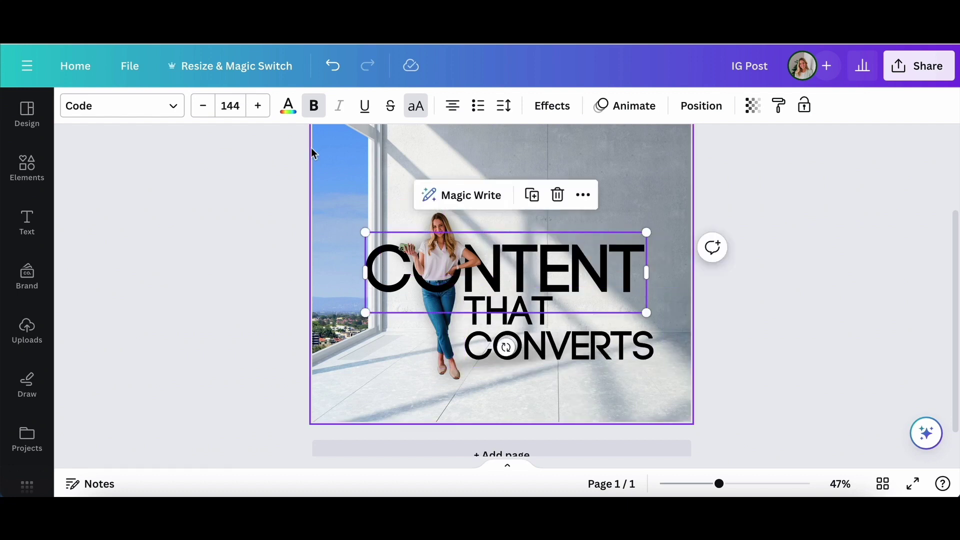
left_click(266, 107)
left_click(266, 107)
left_click(266, 107)
left_click(266, 106)
left_click(266, 107)
left_click(266, 106)
left_click(266, 106)
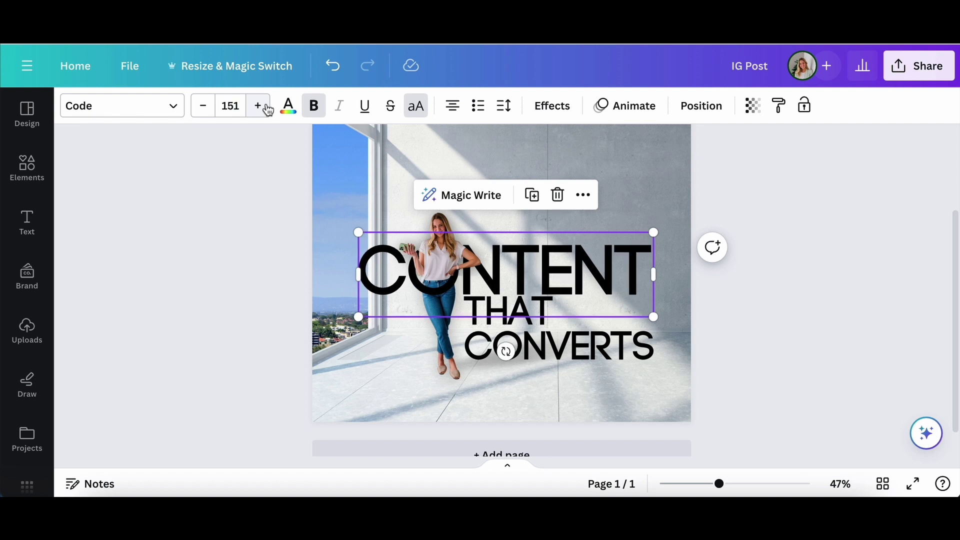
key("Escape")
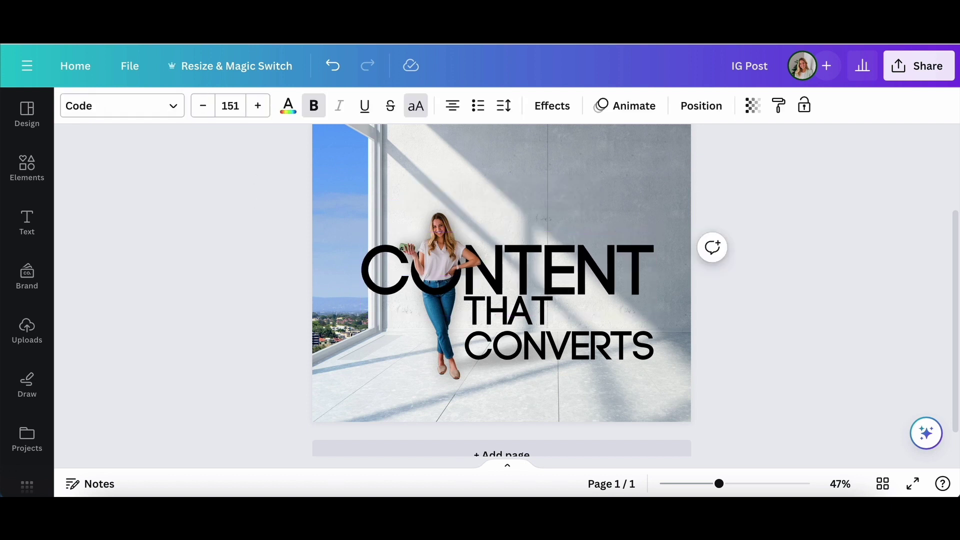
left_click(505, 343)
key("Escape")
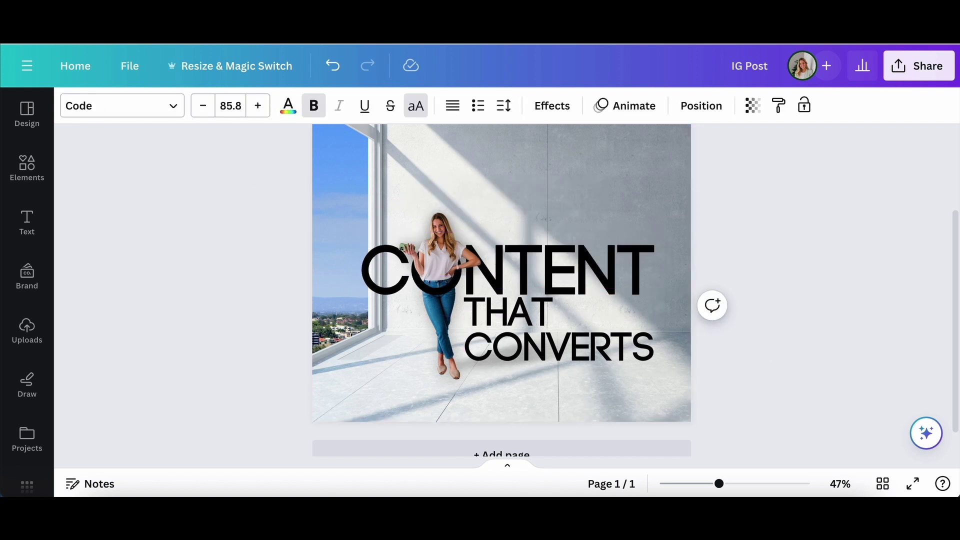
left_click_drag(719, 483, 712, 488)
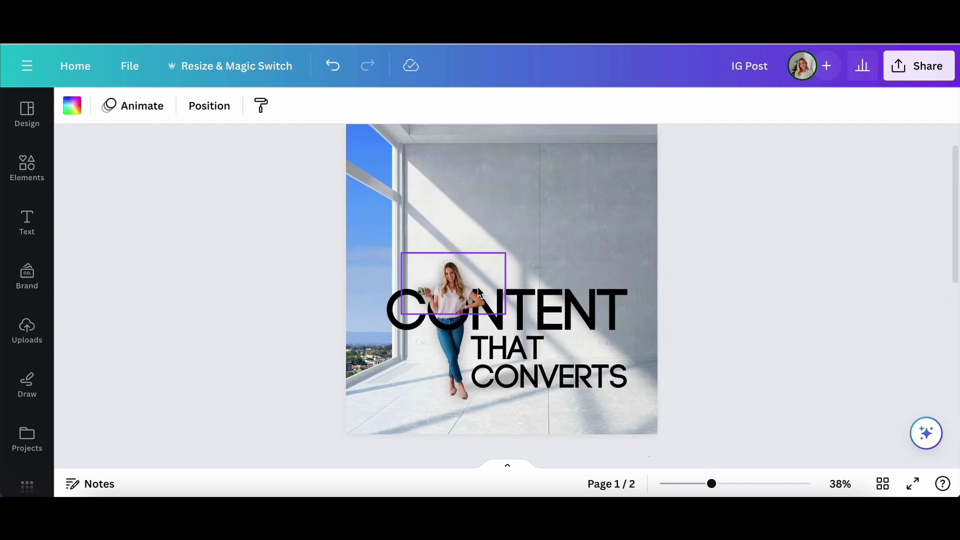
Paste the woman's photo group onto page 2
left_click(455, 355)
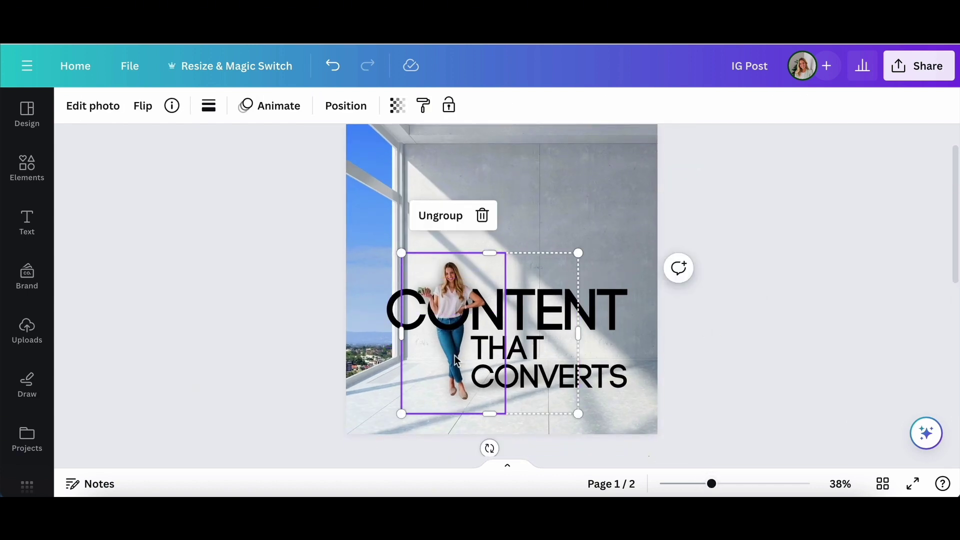
scroll(456, 360, "down", 5)
key("ctrl+v")
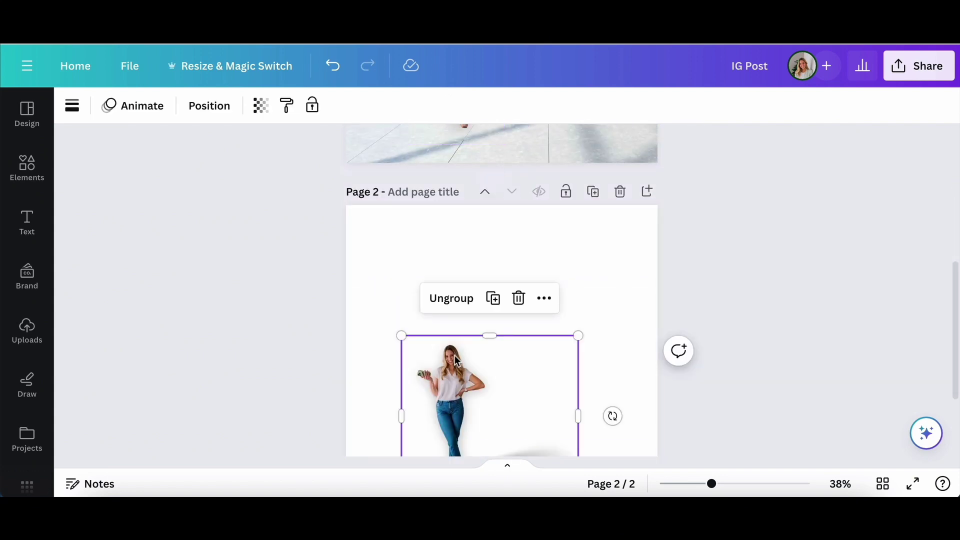
left_click(285, 339)
scroll(427, 326, "down", 3)
Ungroup the photo on page 2 and delete the woman's shadow
left_click(456, 320)
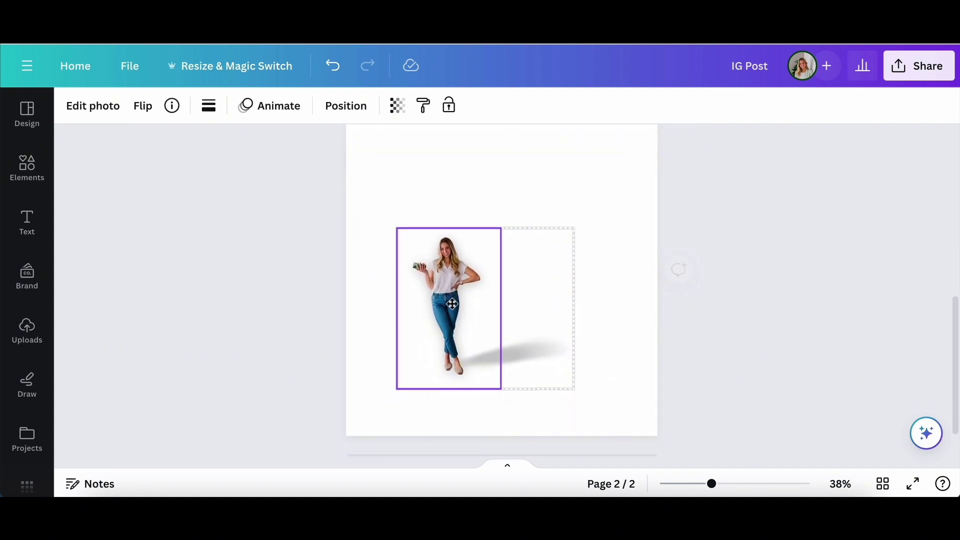
key("ctrl+shift+g")
left_click(610, 345)
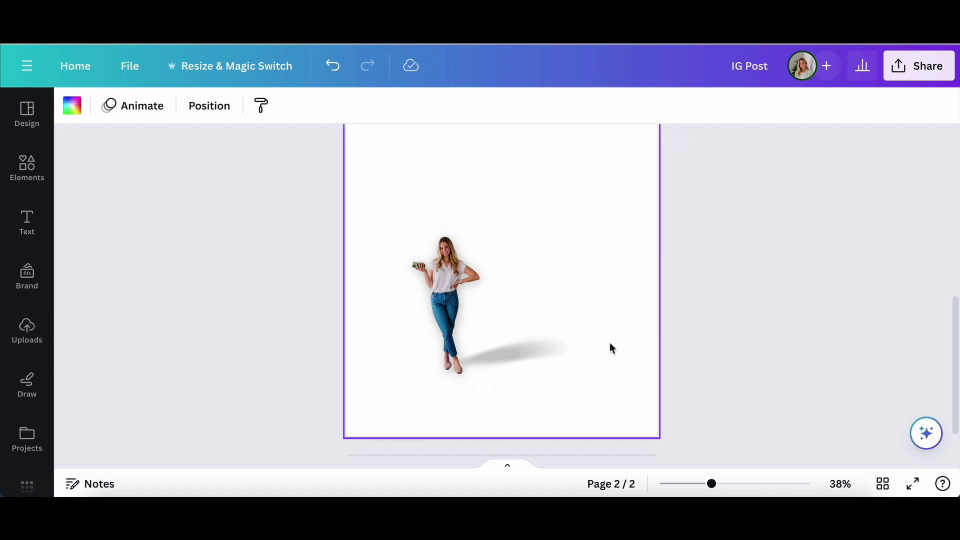
left_click(552, 352)
key("Delete")
Enlarge the woman's photo and move it down and right on page 2
left_click(479, 261)
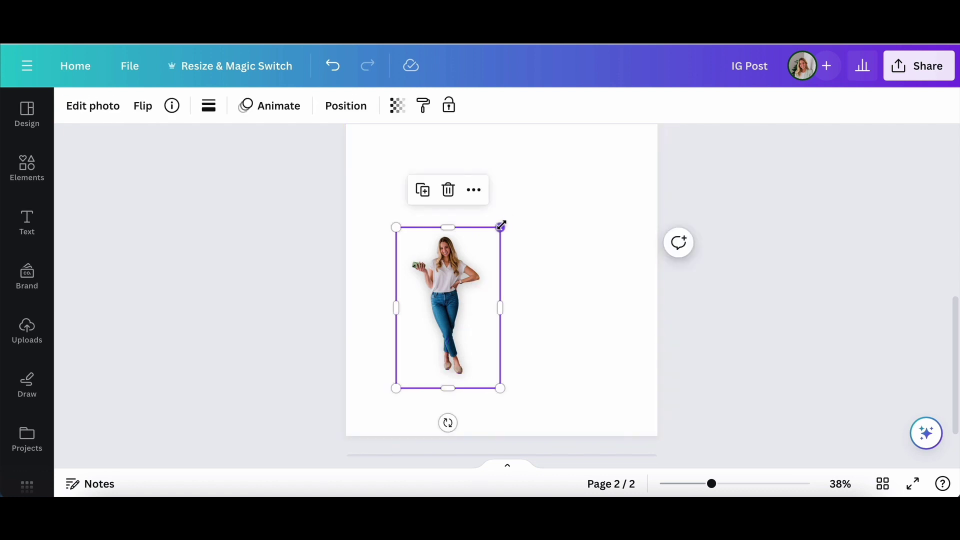
left_click_drag(500, 228, 654, 217)
scroll(481, 306, "up", 1)
left_click_drag(481, 306, 506, 335)
left_click(255, 266)
scroll(300, 260, "up", 5)
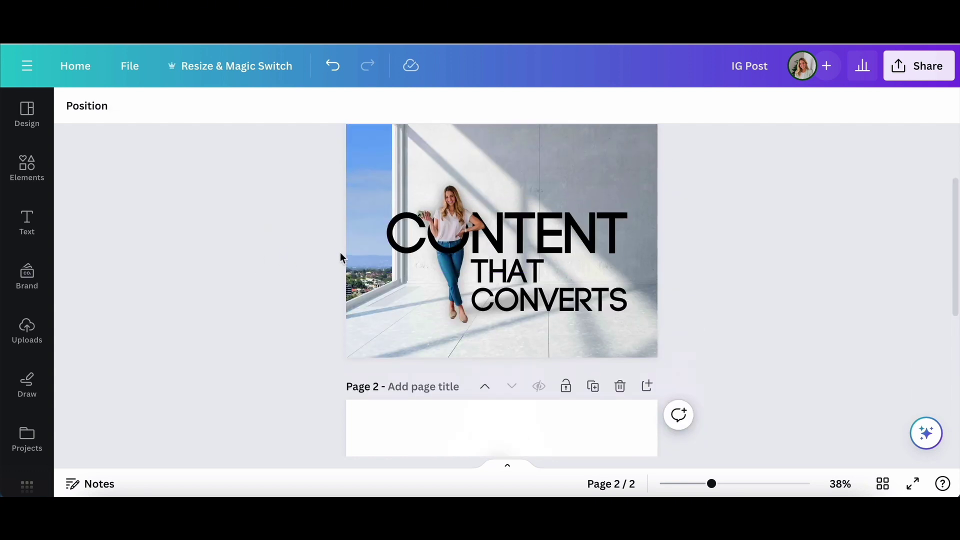
left_click(560, 225)
left_click(563, 269, "shift")
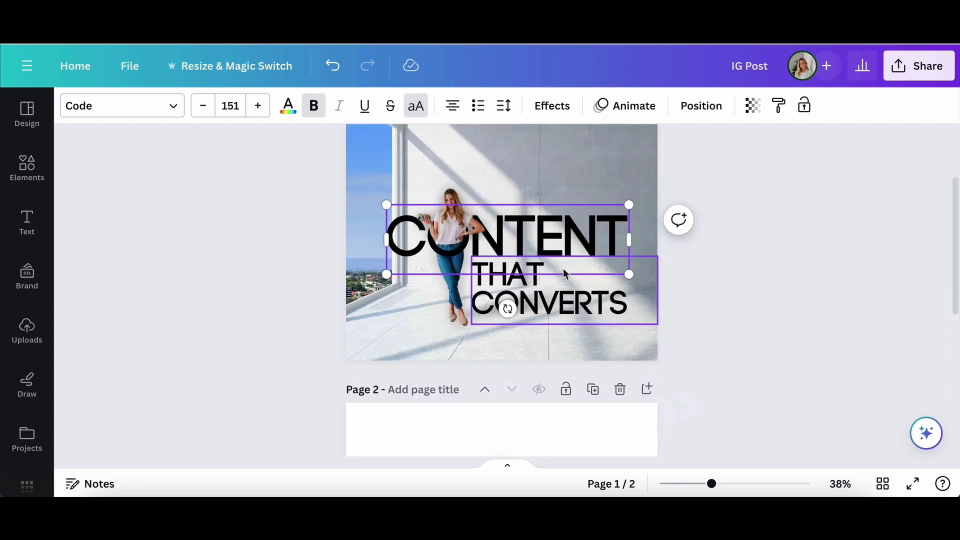
Paste both headings onto page 2 and move CONTENT to the top centre
key("ctrl+c")
scroll(562, 291, "down", 5)
key("ctrl+v")
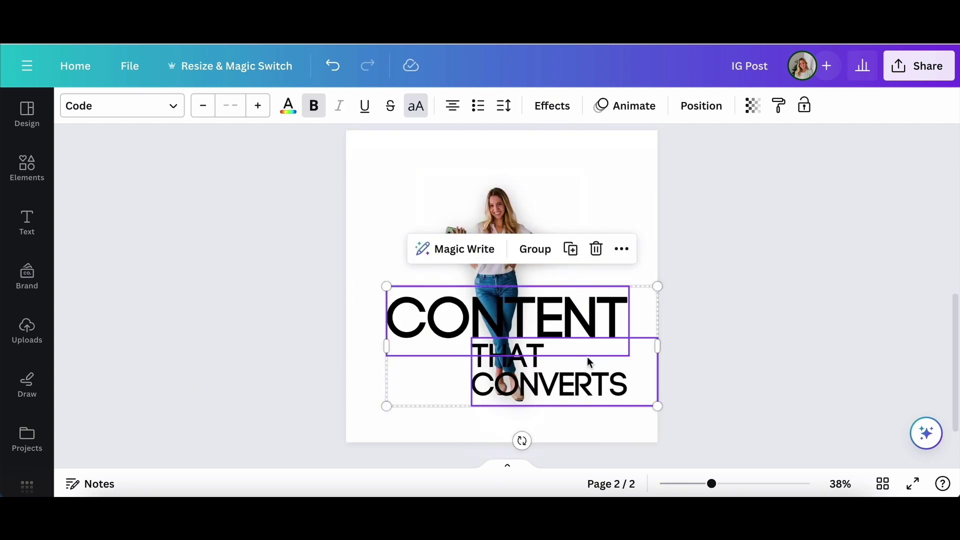
left_click(578, 422)
left_click(610, 330)
left_click_drag(611, 326, 604, 198)
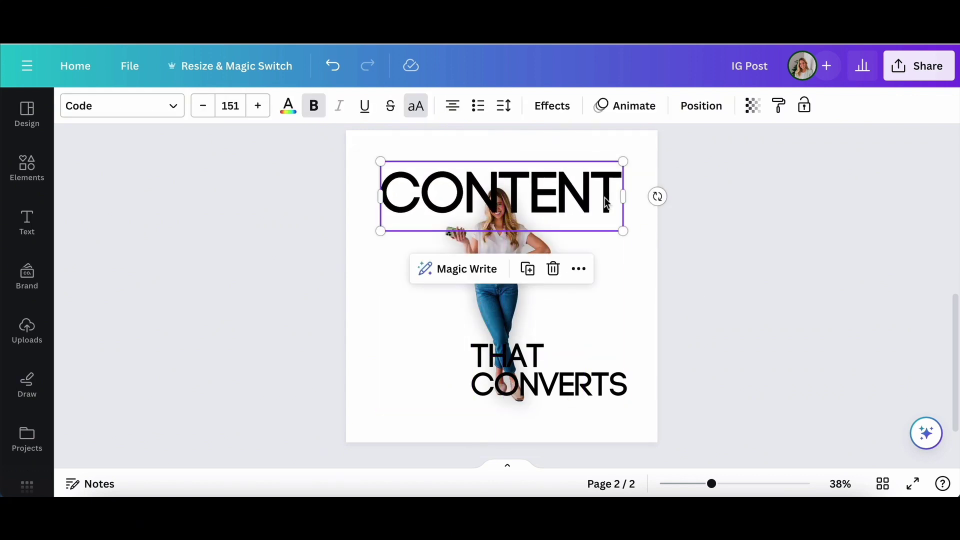
Widen THAT CONVERTS onto one line and place it under CONTENT
left_click(567, 387)
left_click_drag(471, 372, 394, 372)
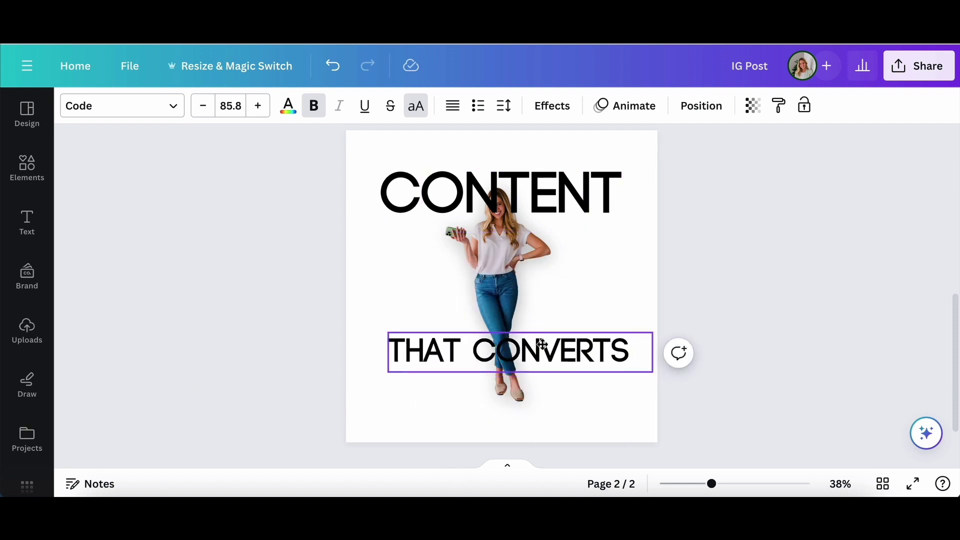
left_click_drag(541, 344, 537, 280)
Send CONTENT to the back, behind the woman's photo
left_click(533, 206)
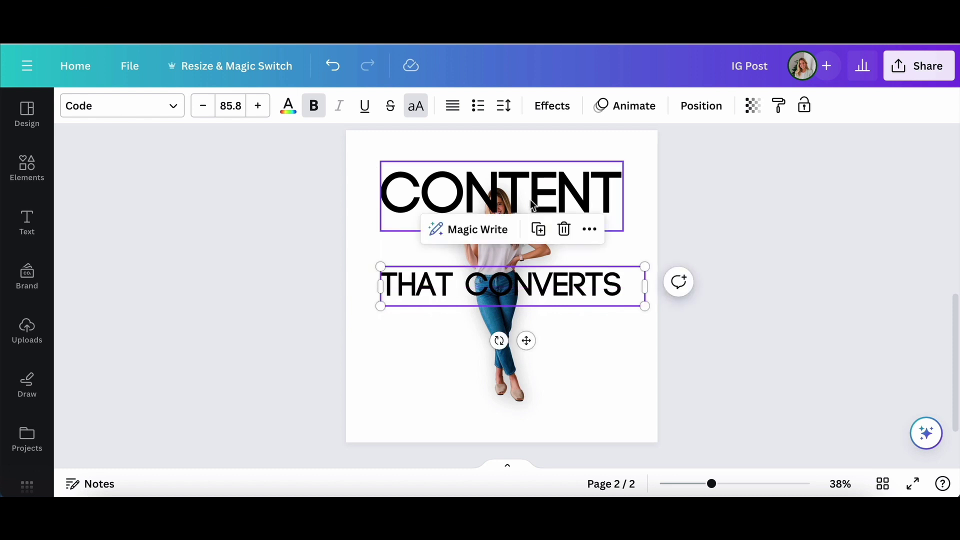
right_click(531, 204)
mouse_move(596, 234)
left_click(791, 326)
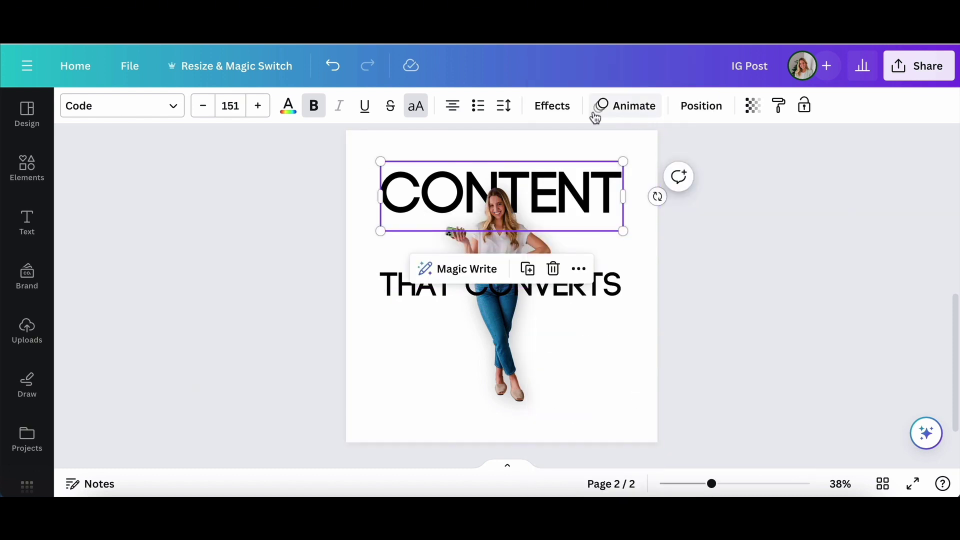
left_click(553, 106)
Give CONTENT a Lift shadow and make THAT CONVERTS white with a green outline
left_click(269, 190)
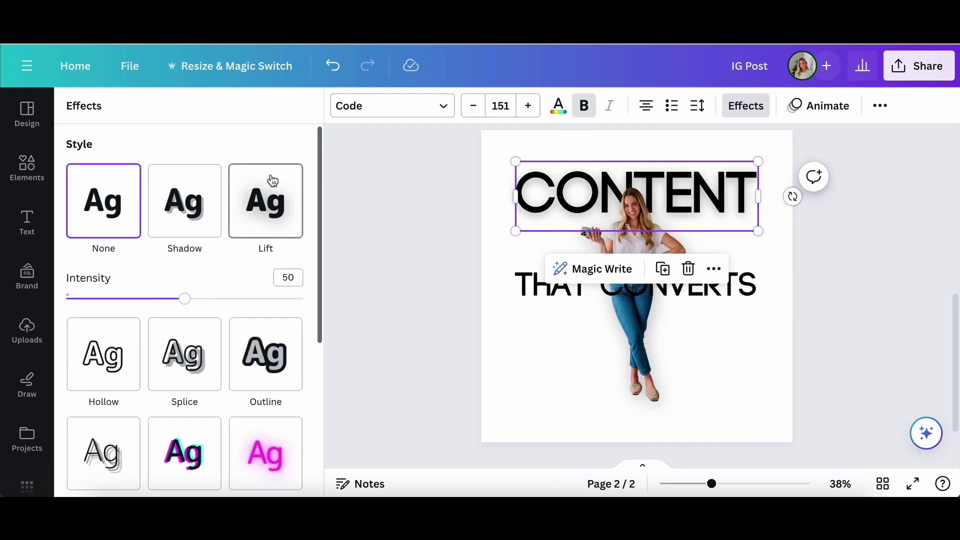
left_click(530, 291)
left_click(265, 305)
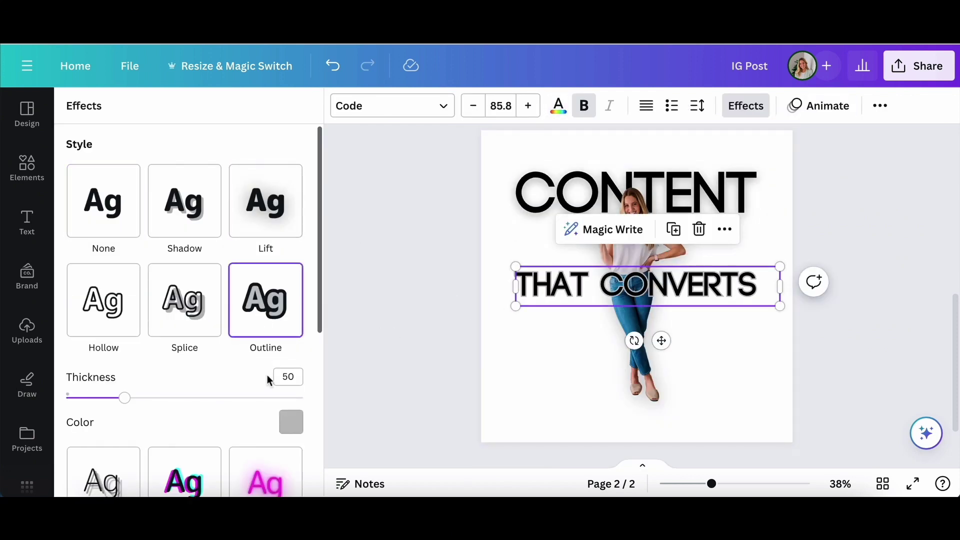
left_click(289, 422)
left_click(159, 285)
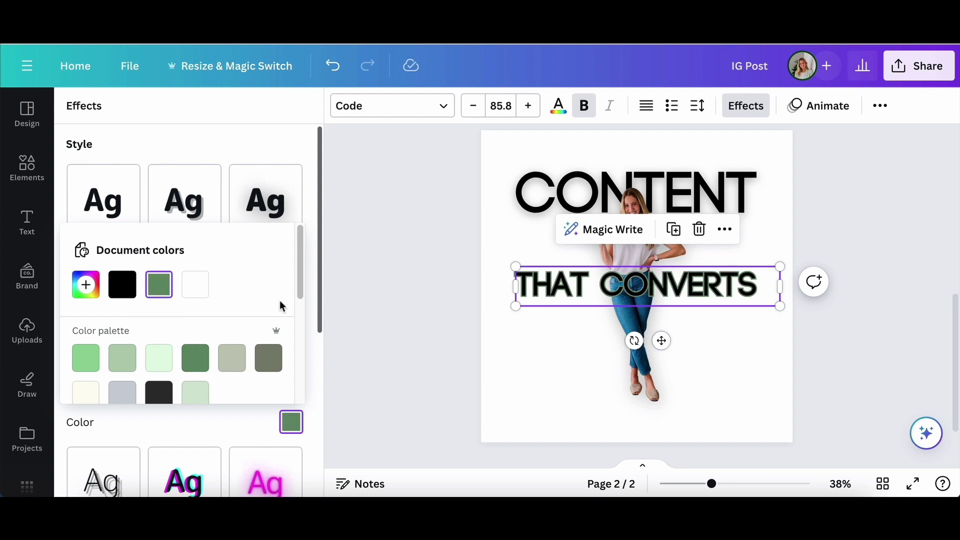
left_click(559, 106)
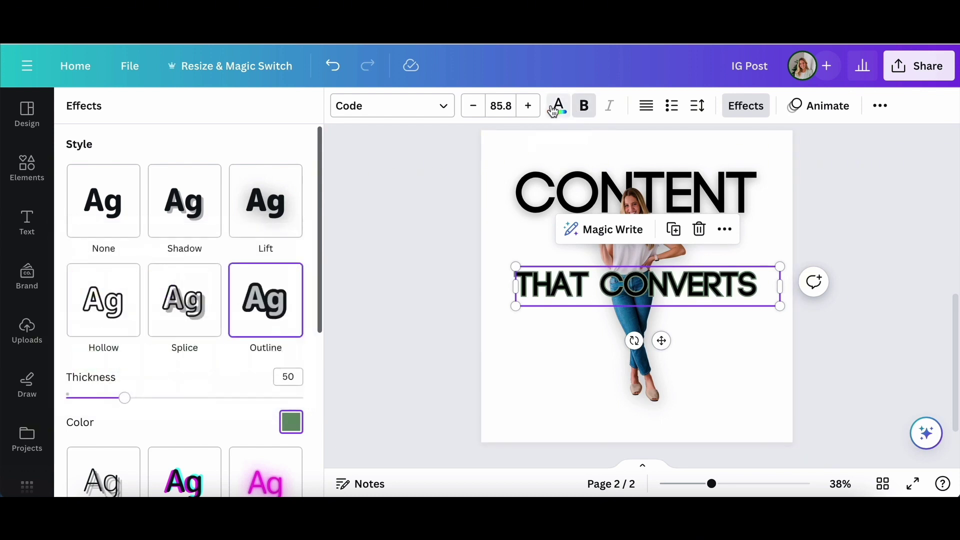
left_click(205, 196)
left_click(394, 265)
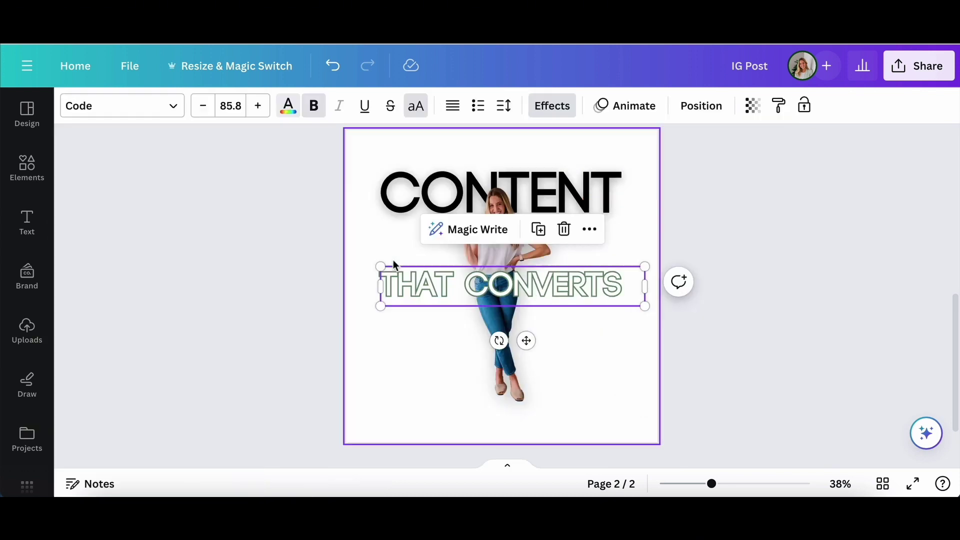
left_click(279, 298)
Centre-align THAT CONVERTS, centre it on the page and increase its font size slightly
left_click(409, 282)
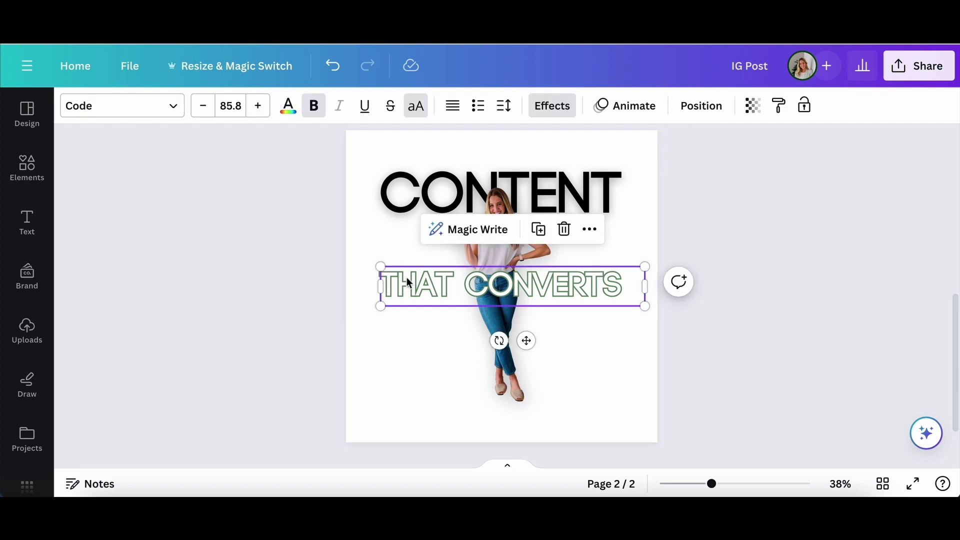
left_click(451, 117)
left_click_drag(500, 290, 495, 292)
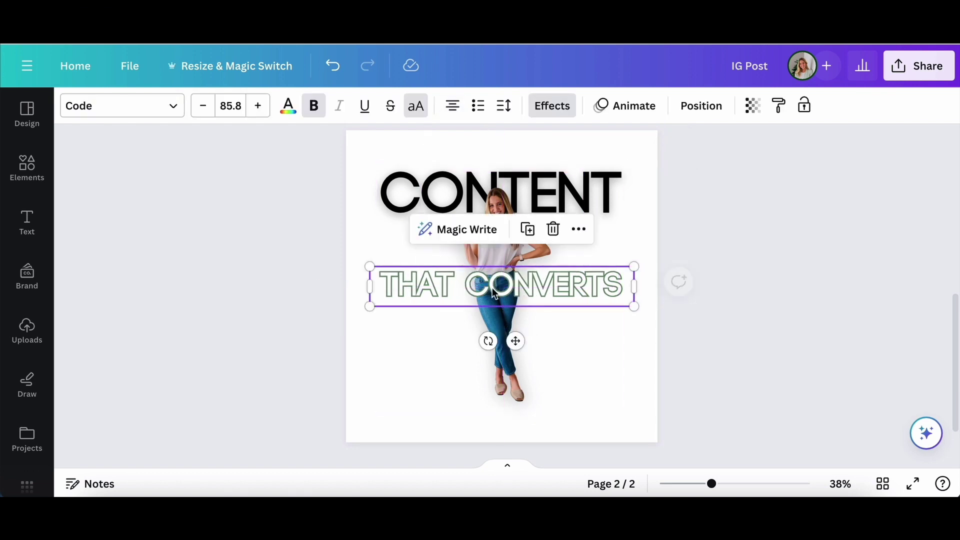
left_click(263, 107)
left_click(263, 108)
left_click(263, 107)
left_click(262, 108)
left_click(350, 229)
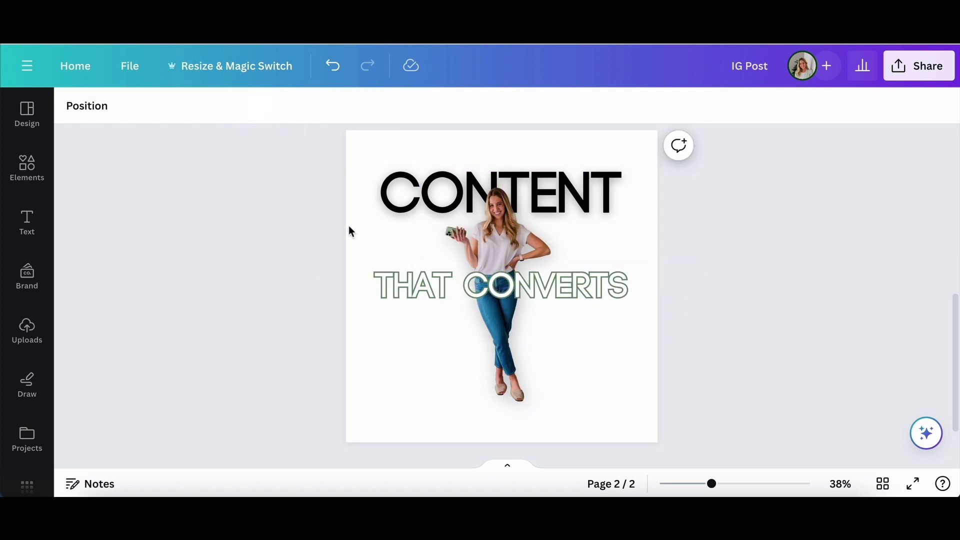
left_click(400, 196)
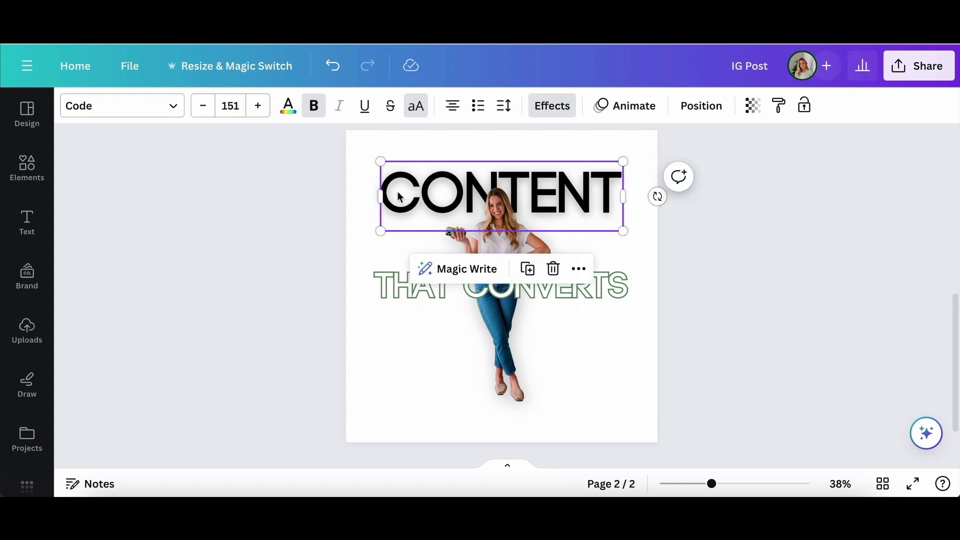
Change the CONTENT text colour to white
left_click(288, 106)
left_click(205, 196)
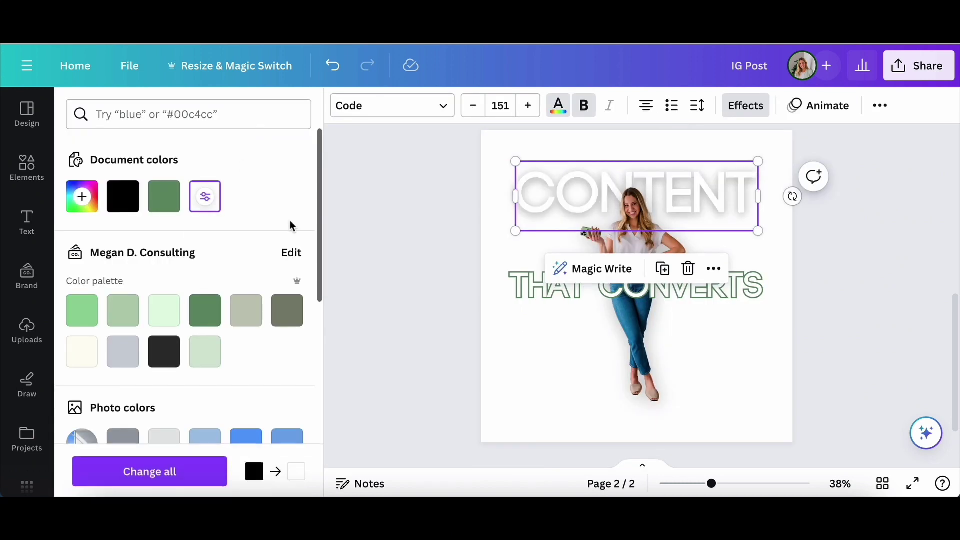
left_click(430, 241)
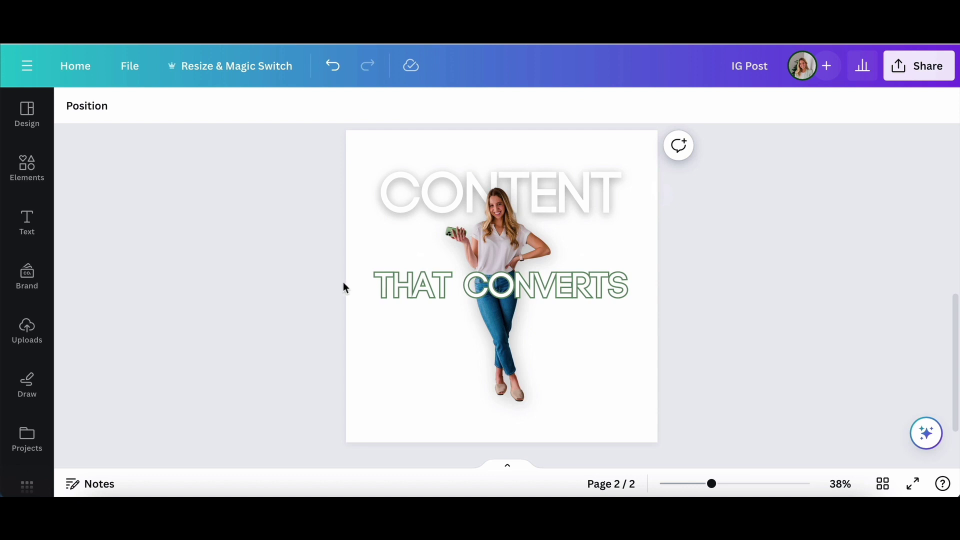
Switch THAT CONVERTS from the green outline to the Lift shadow effect
left_click(395, 287)
left_click(531, 105)
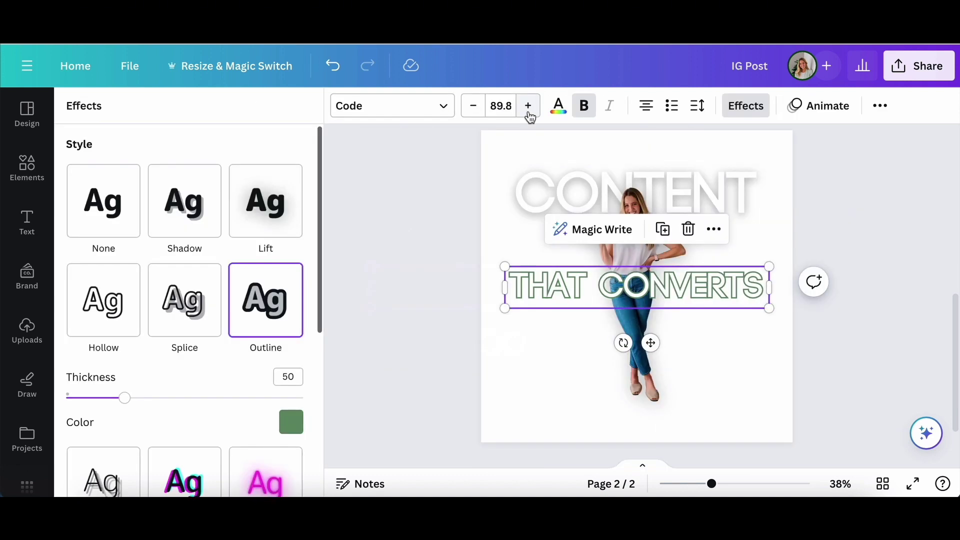
left_click(284, 220)
left_click(439, 190)
left_click(260, 243)
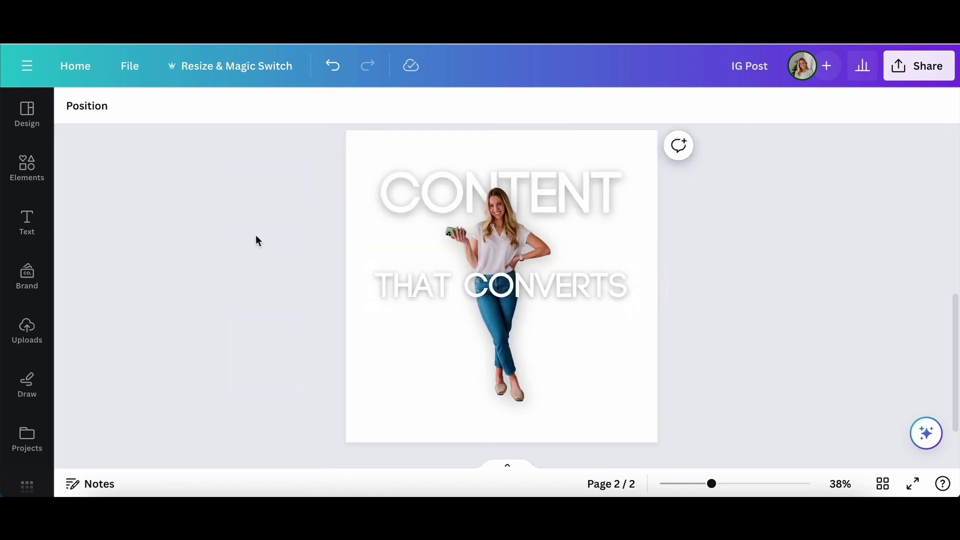
left_click(347, 136)
Try pale green, dark green and sage grey page backgrounds, then settle on light grey-blue
left_click(70, 105)
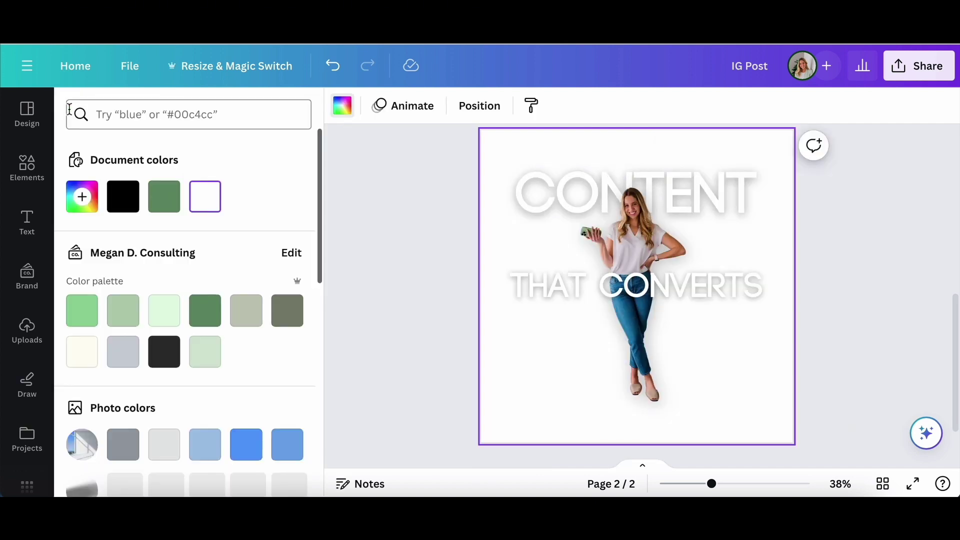
left_click(124, 350)
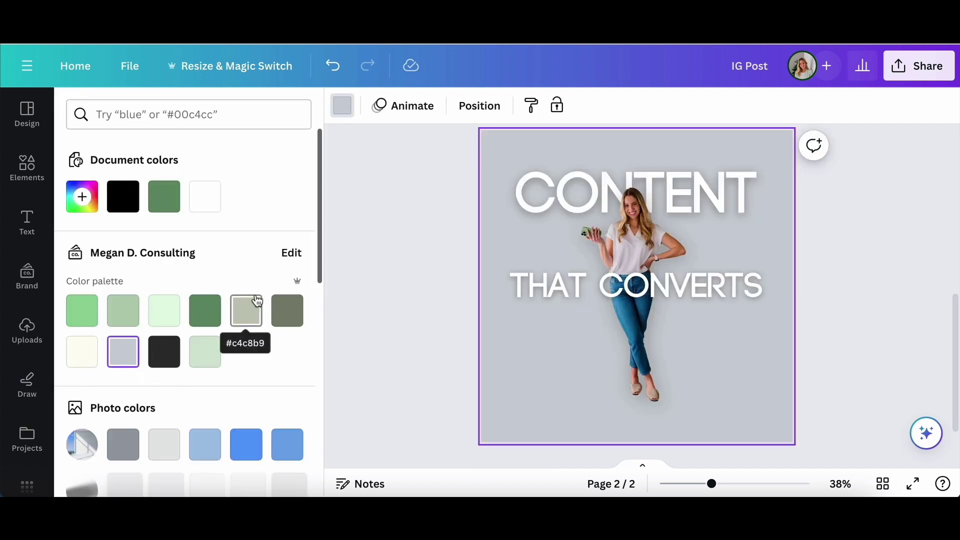
left_click(175, 324)
left_click(207, 315)
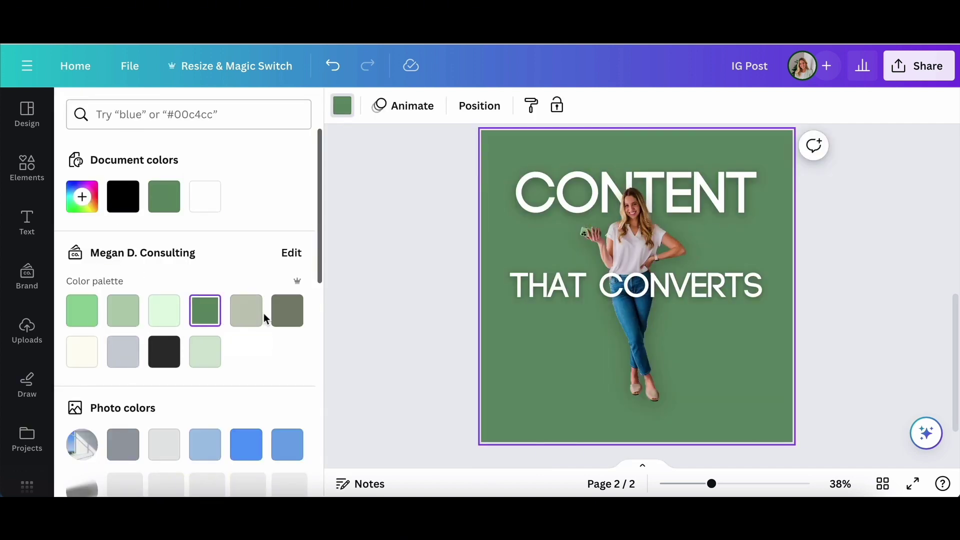
left_click(248, 321)
left_click(133, 356)
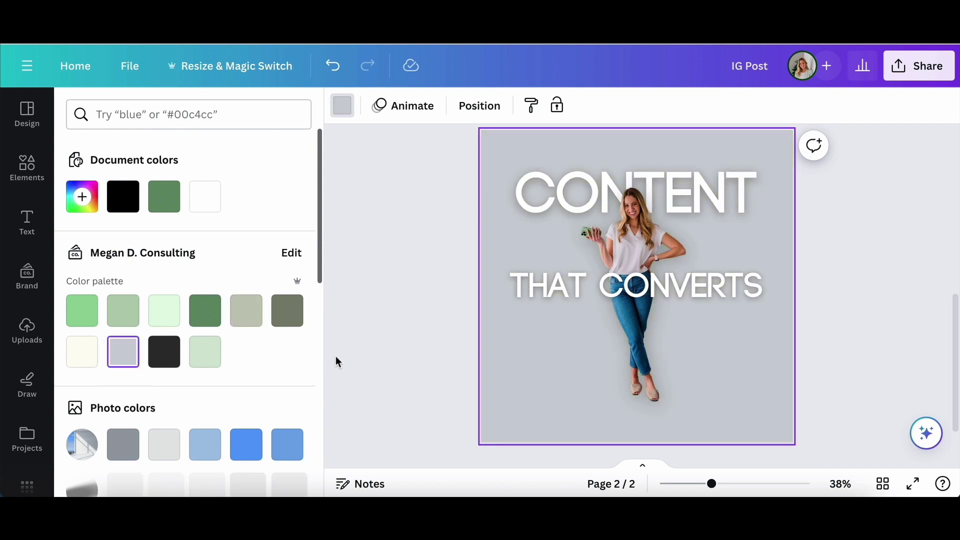
left_click(356, 352)
Give CONTENT a drop shadow and, after trying dark green, black and lilac, make it blue
left_click(400, 212)
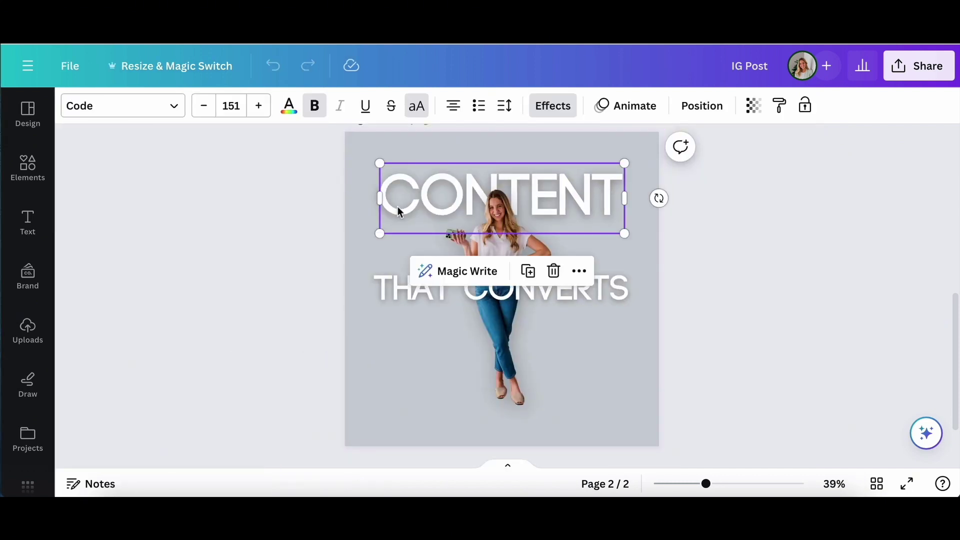
left_click(552, 105)
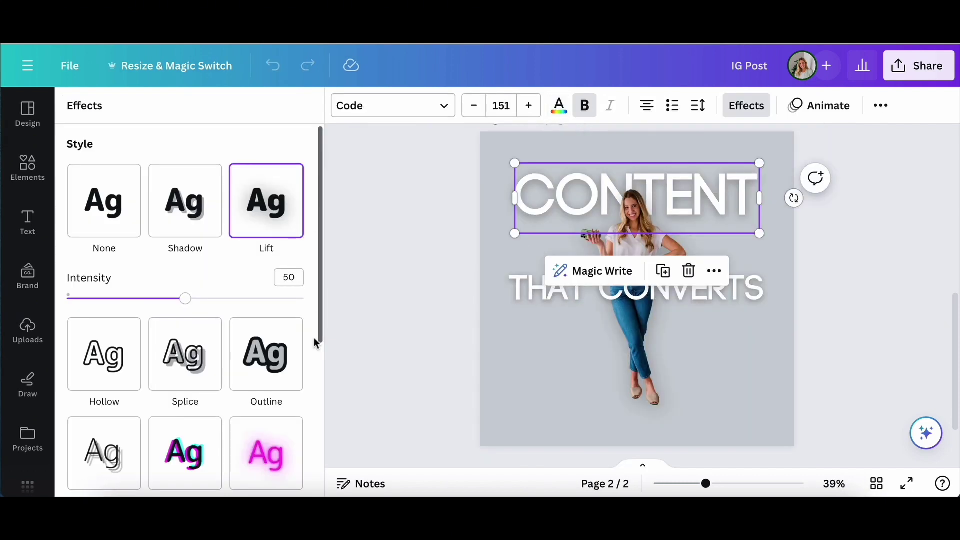
left_click(190, 196)
left_click(292, 449)
scroll(268, 386, "down", 1)
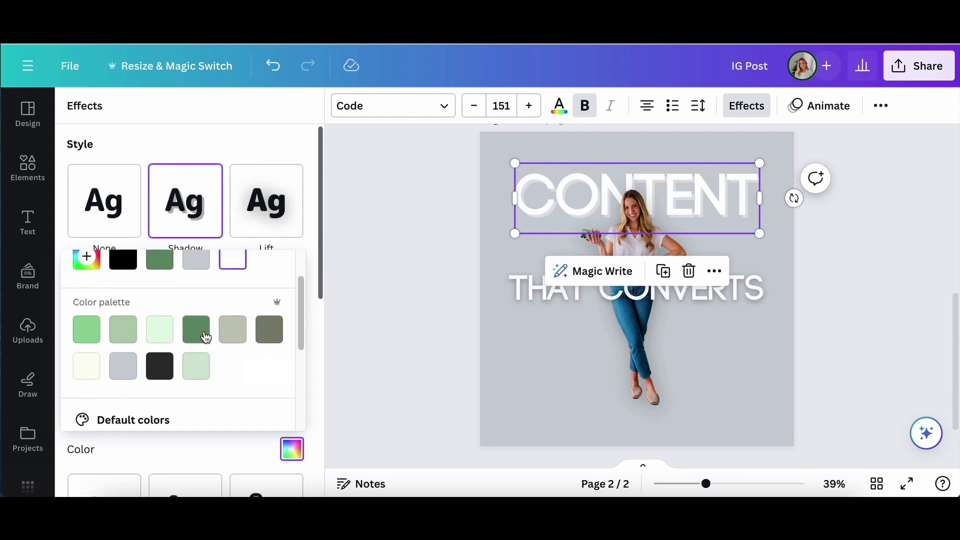
left_click(205, 338)
left_click(162, 361)
scroll(186, 364, "down", 3)
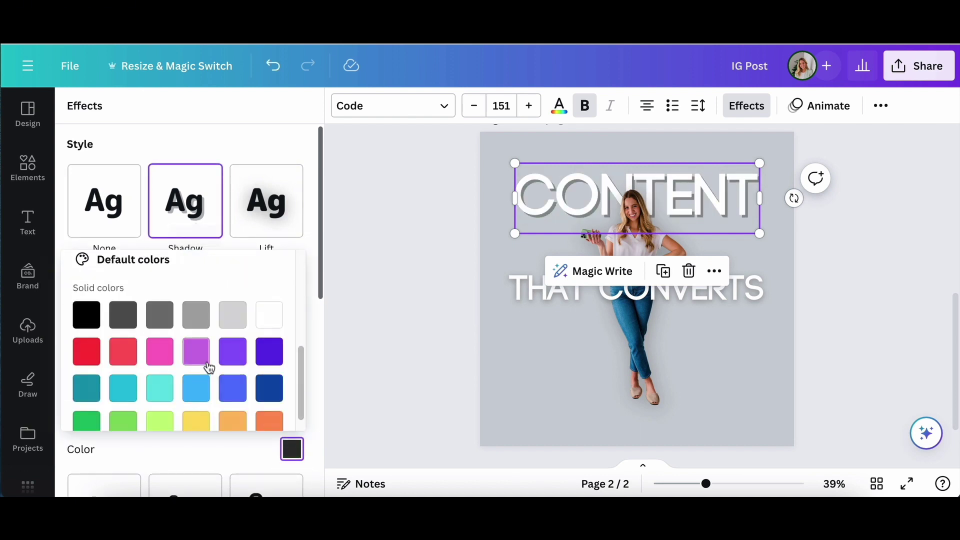
left_click(205, 359)
left_click(236, 387)
left_click(289, 449)
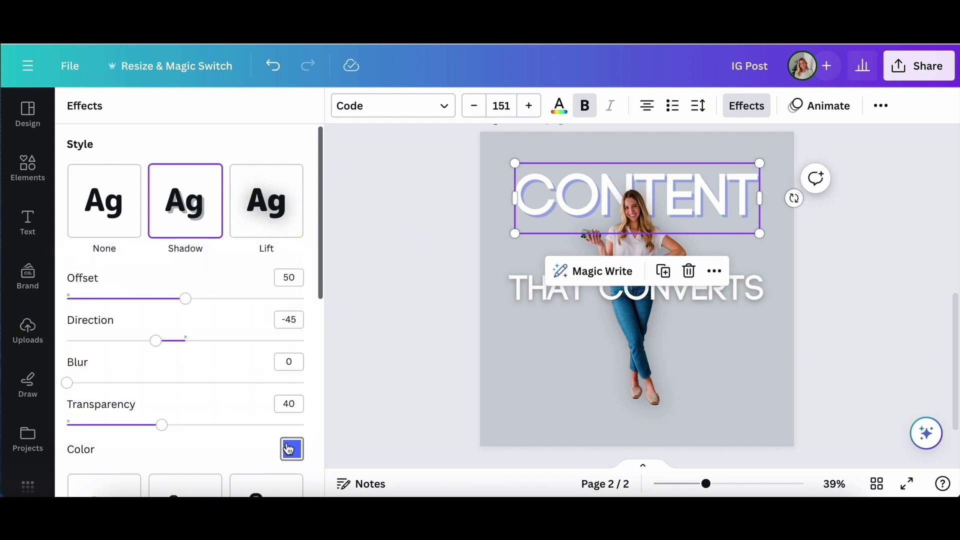
Set the shadow to direction -56, transparency 91, blur 69 and offset 66
mouse_move(160, 346)
left_mouse_down()
mouse_move(135, 343)
mouse_move(216, 347)
mouse_move(150, 343)
left_mouse_up()
left_click_drag(161, 425, 283, 425)
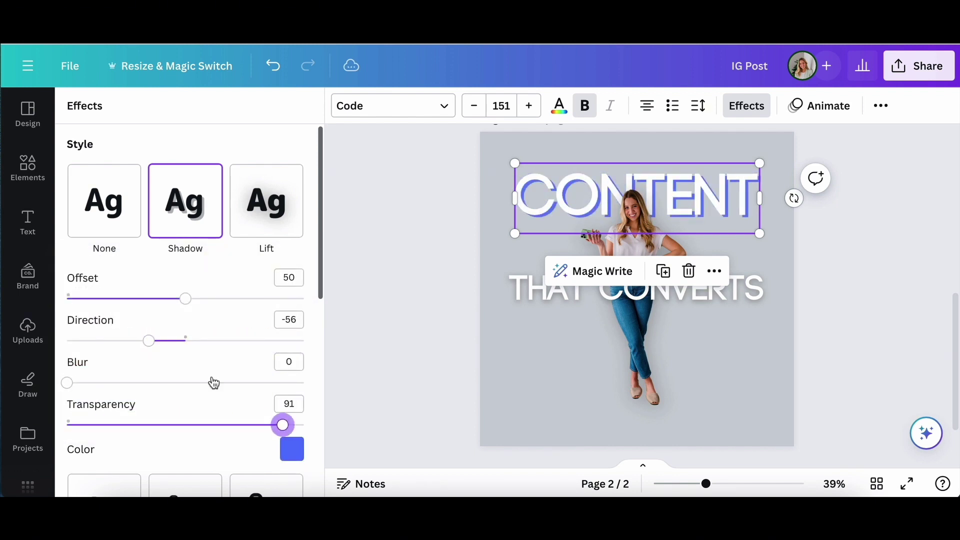
left_click_drag(67, 382, 109, 383)
left_click_drag(171, 387, 231, 386)
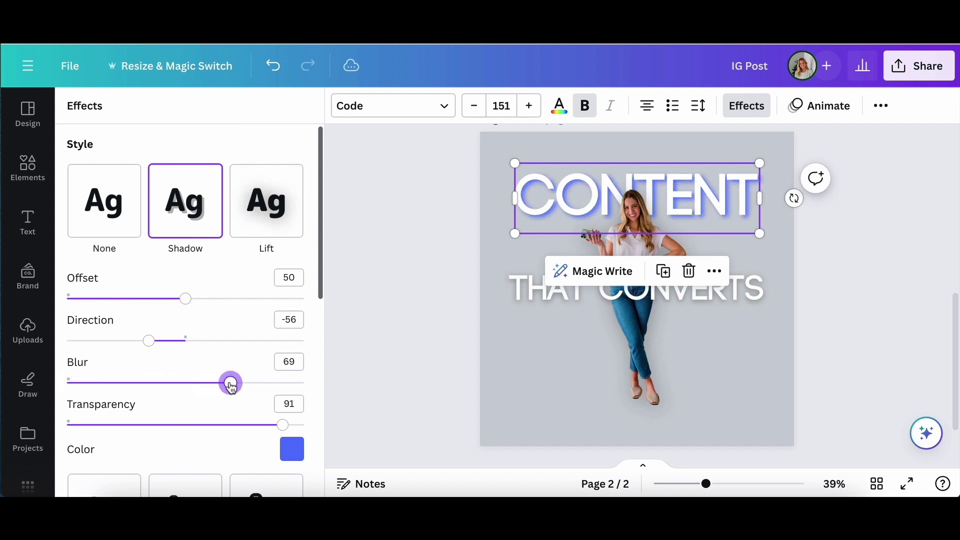
left_click_drag(178, 306, 223, 306)
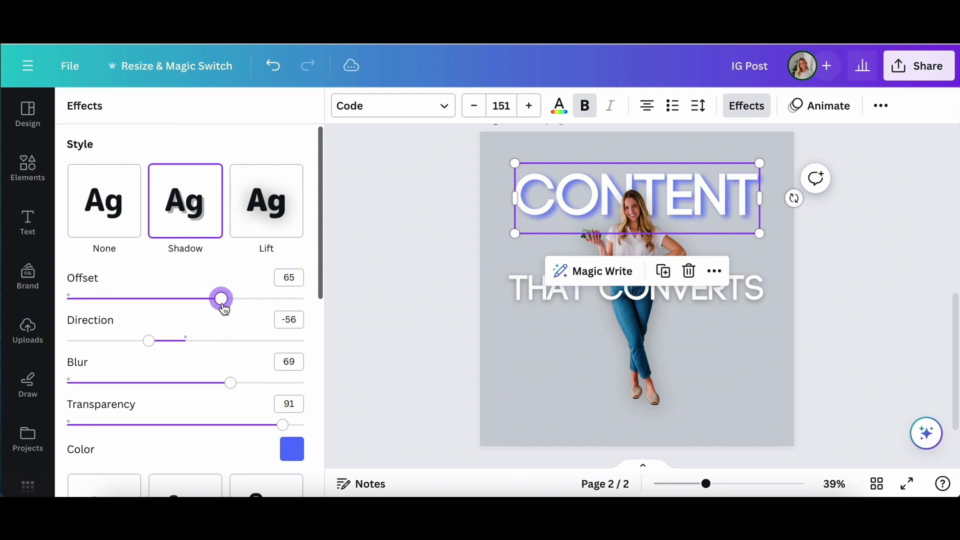
scroll(237, 257, "down", 3)
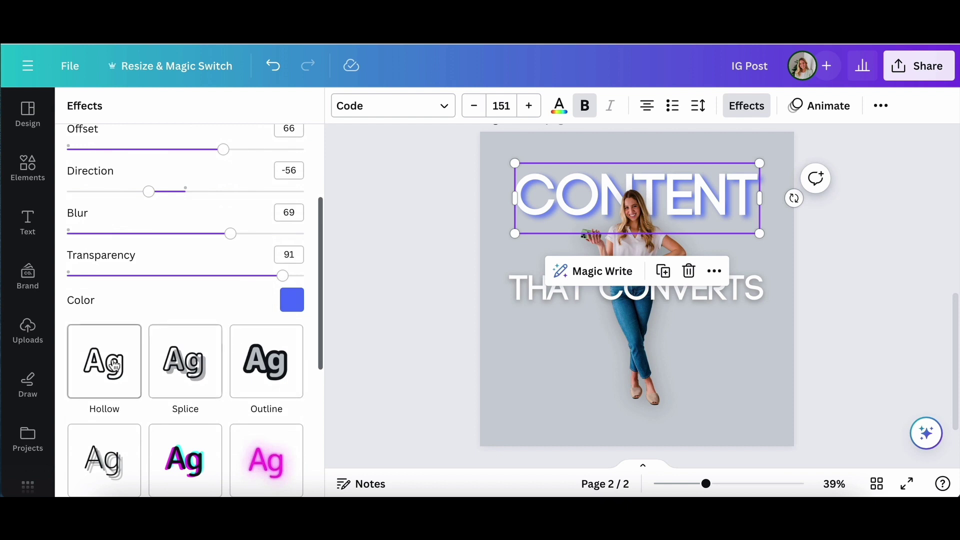
left_click(115, 364)
Adjust the Hollow thickness on CONTENT, then try Splice with adjusted thickness, offset and direction
left_click_drag(170, 399, 233, 399)
left_click(193, 317)
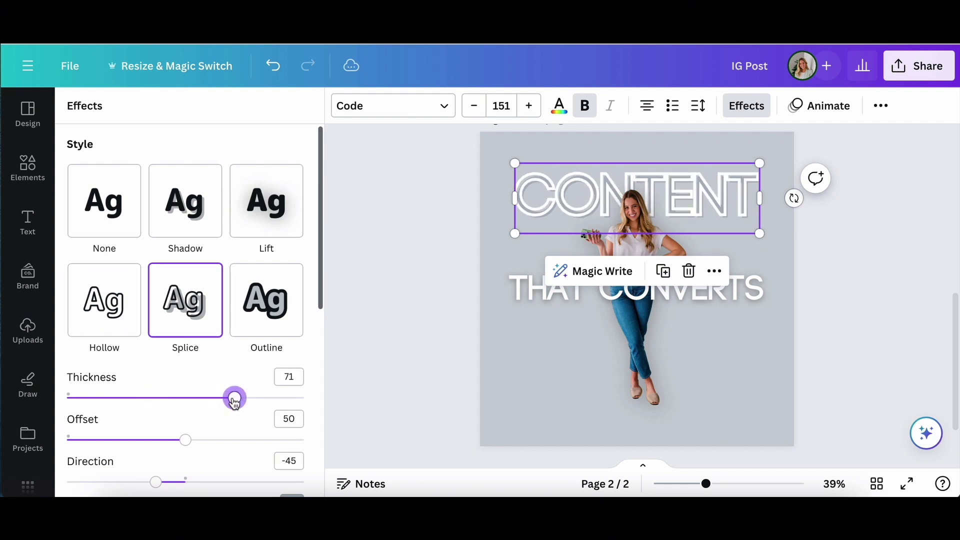
left_click_drag(185, 439, 259, 440)
mouse_move(156, 481)
left_mouse_down()
mouse_move(238, 481)
mouse_move(147, 482)
left_mouse_up()
Try the Outline effect on CONTENT with a grey-green outline colour
left_click(265, 300)
scroll(260, 328, "down", 3)
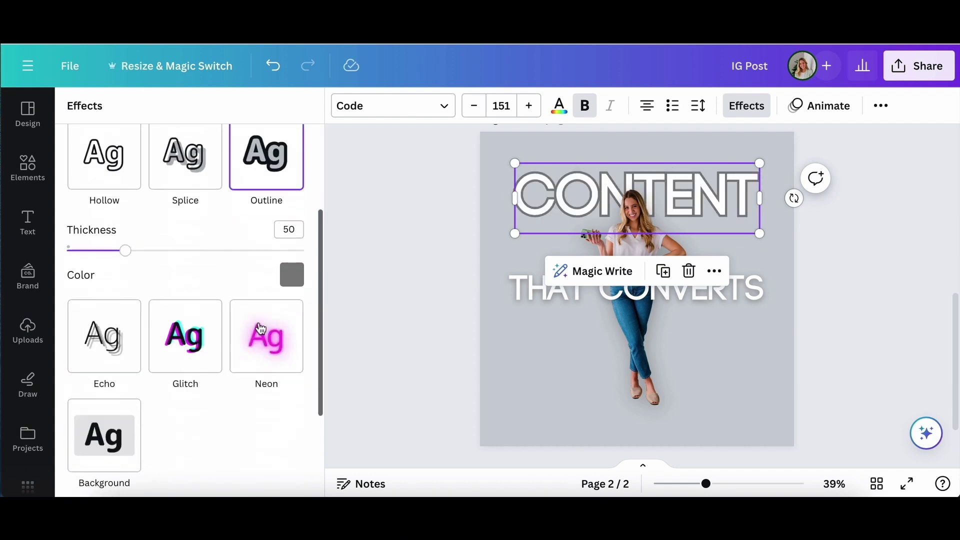
left_click(291, 274)
left_click(269, 428)
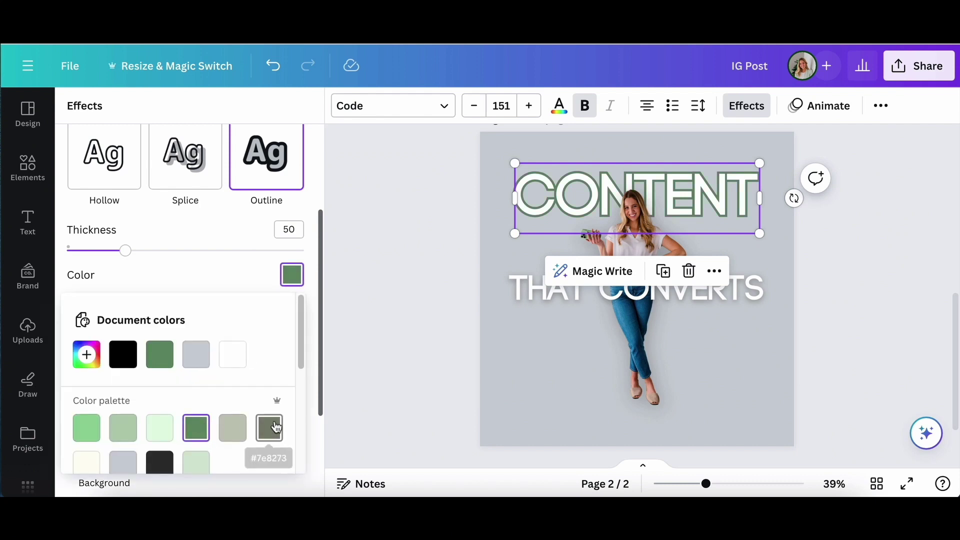
left_click(227, 250)
Try the Echo effect with wider spacing, a dark colour and a changed direction
left_click(111, 354)
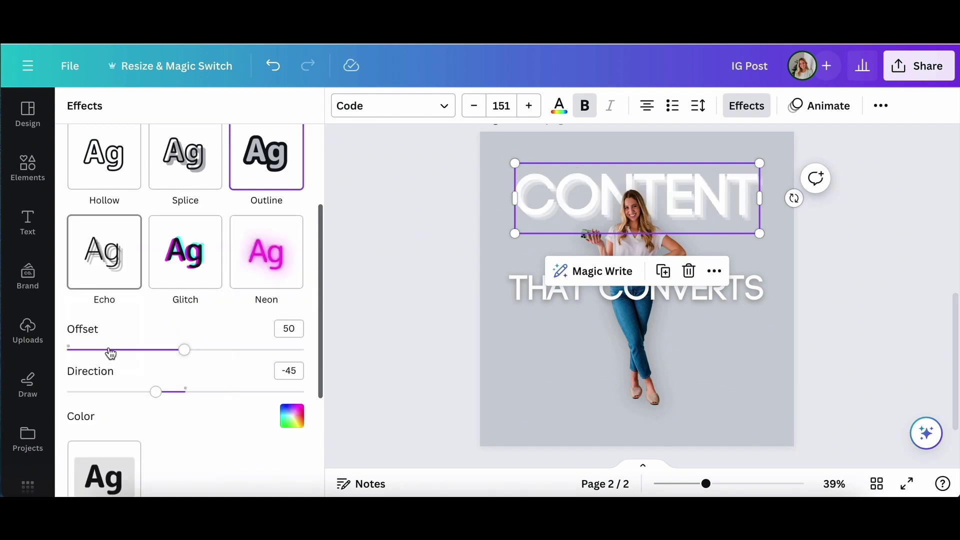
left_click_drag(146, 355, 263, 352)
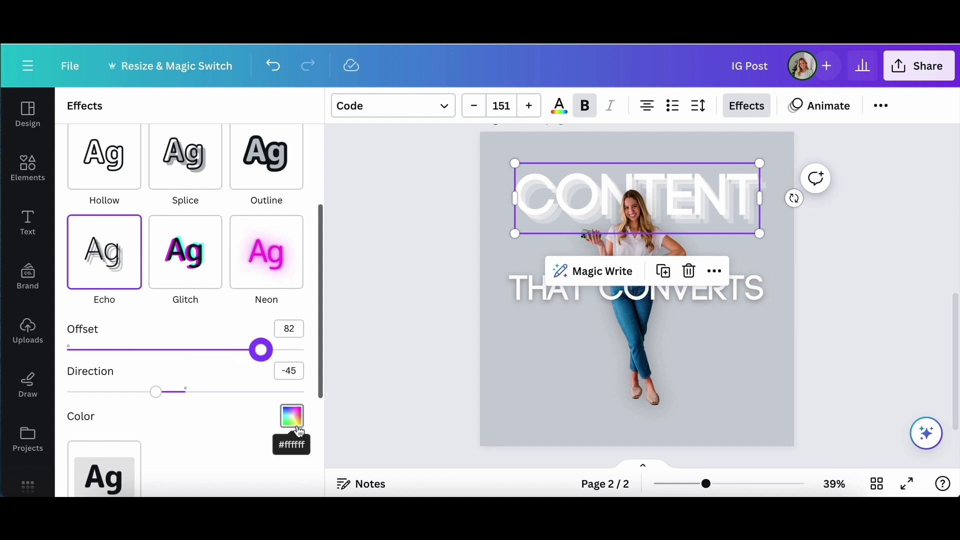
left_click(292, 416)
left_click(269, 361)
left_click(160, 385)
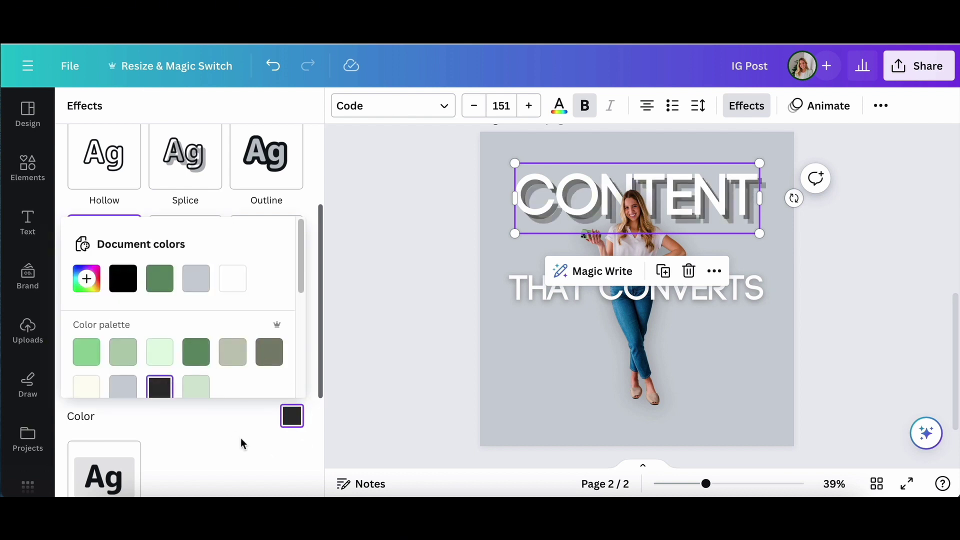
left_click(241, 438)
left_click_drag(156, 392, 158, 414)
Try a Background box behind CONTENT with squarer corners, tighter spread and a dark green colour
scroll(150, 400, "down", 2)
left_click(102, 405)
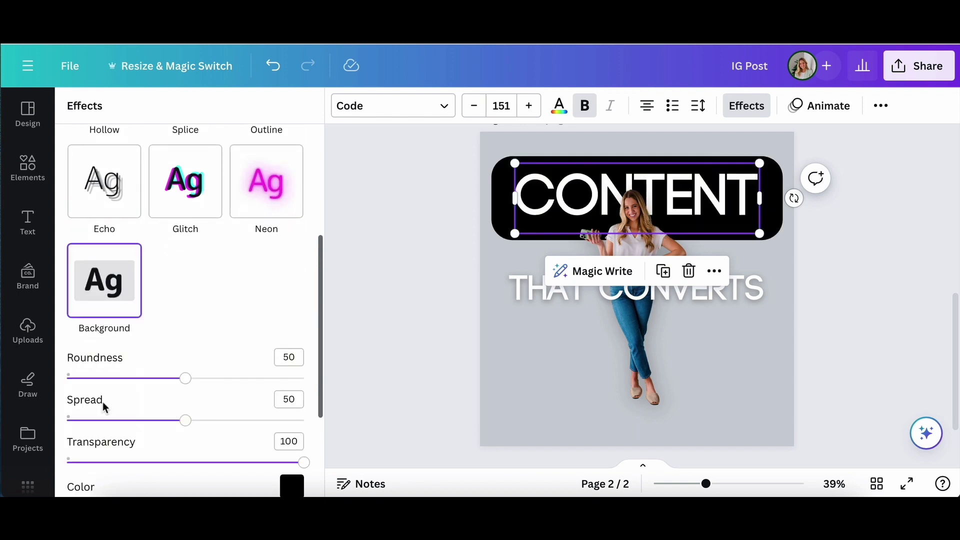
left_click_drag(186, 378, 103, 378)
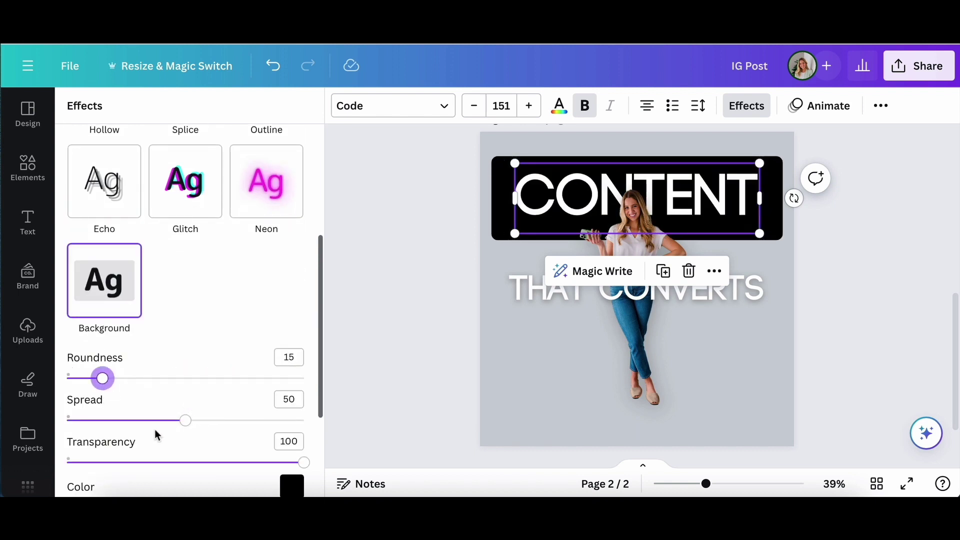
mouse_move(184, 421)
left_mouse_down()
mouse_move(99, 422)
mouse_move(188, 422)
mouse_move(171, 421)
left_mouse_up()
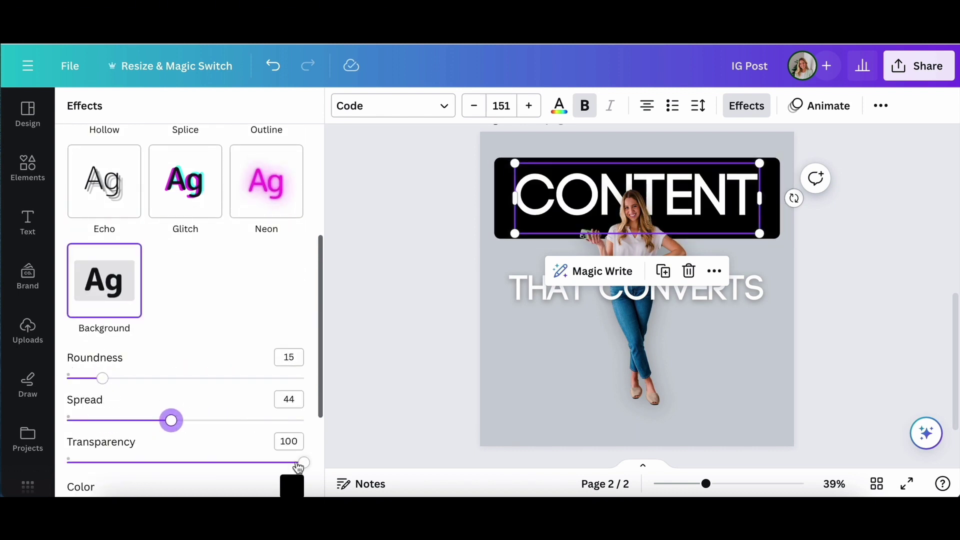
left_click_drag(302, 463, 179, 465)
scroll(179, 465, "down", 3)
left_click(291, 336)
left_click(159, 272)
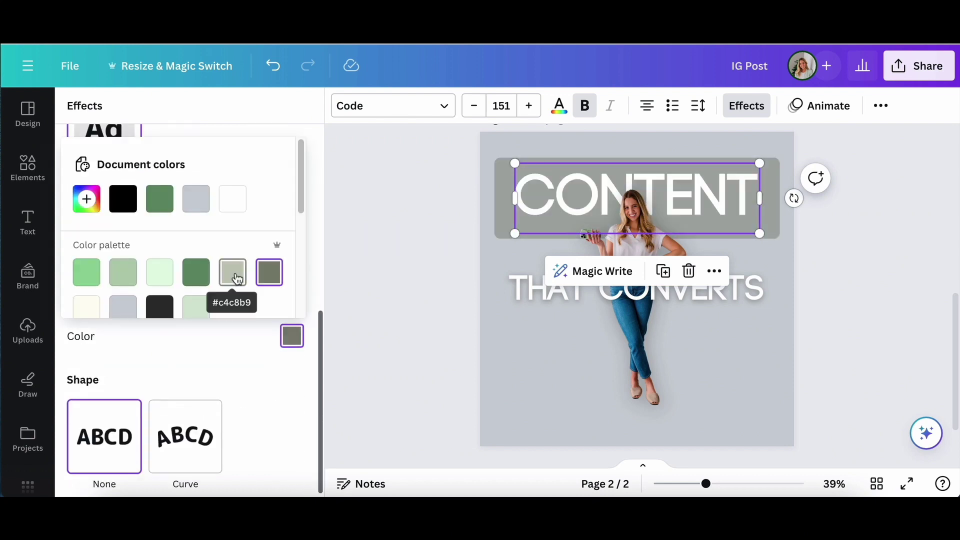
left_click(200, 278)
Clear CONTENT's effects, then apply the Curve shape with a curve setting of 73
left_click(104, 145)
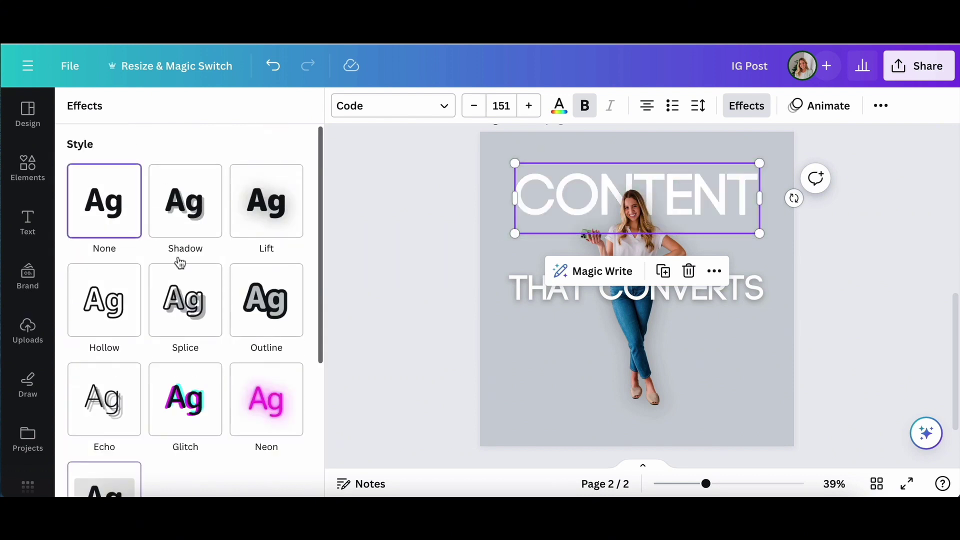
scroll(210, 325, "down", 3)
left_click(203, 420)
scroll(259, 408, "down", 1)
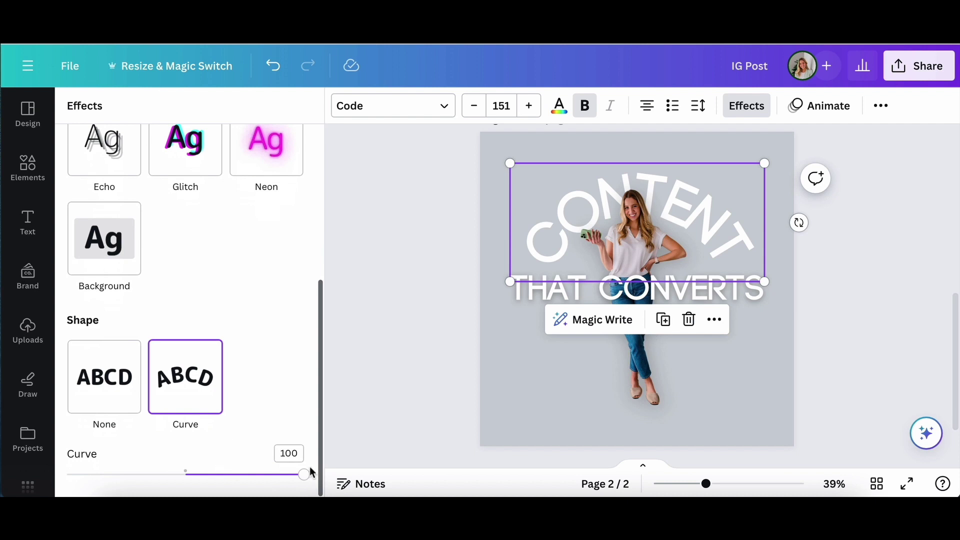
left_click_drag(310, 472, 274, 493)
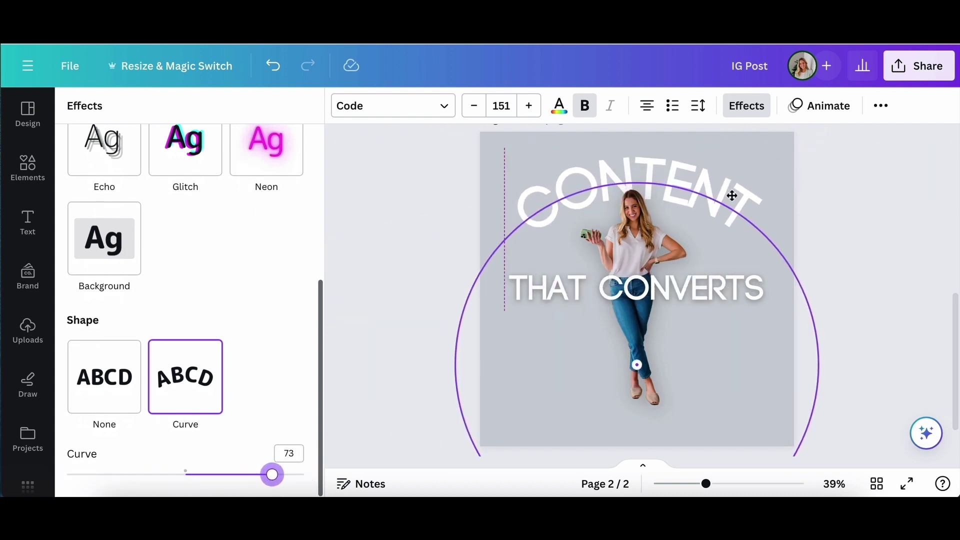